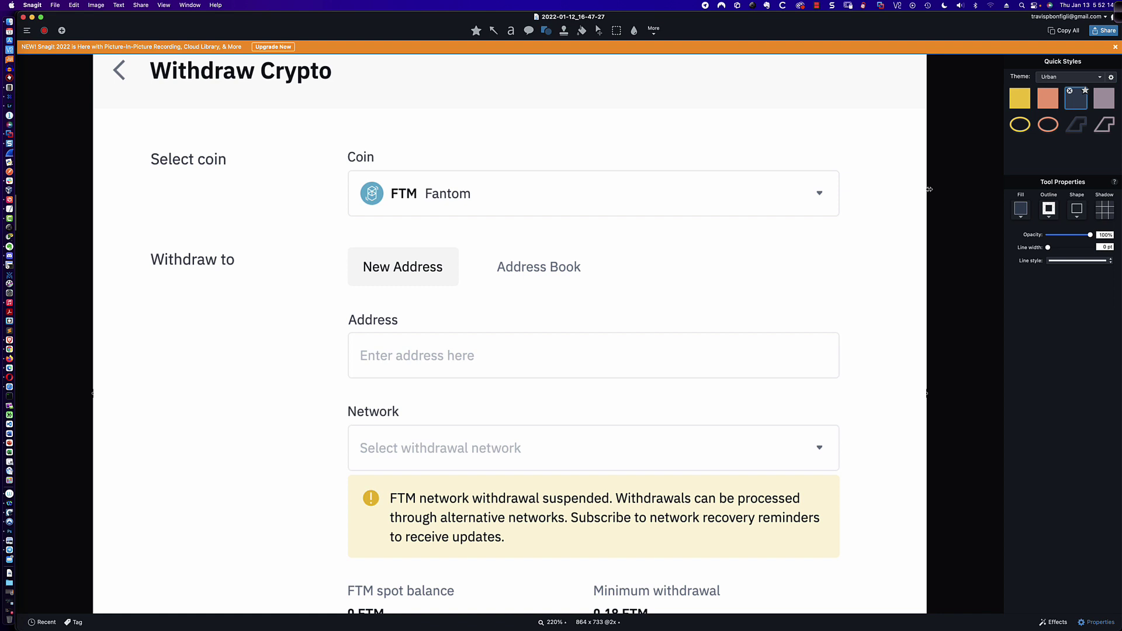
Switch from Snagit to Brave, where Binance's BNB Withdraw Crypto page is open.
{"action": "key", "text": "super+Tab"}
{"action": "key", "text": "super+Tab"}
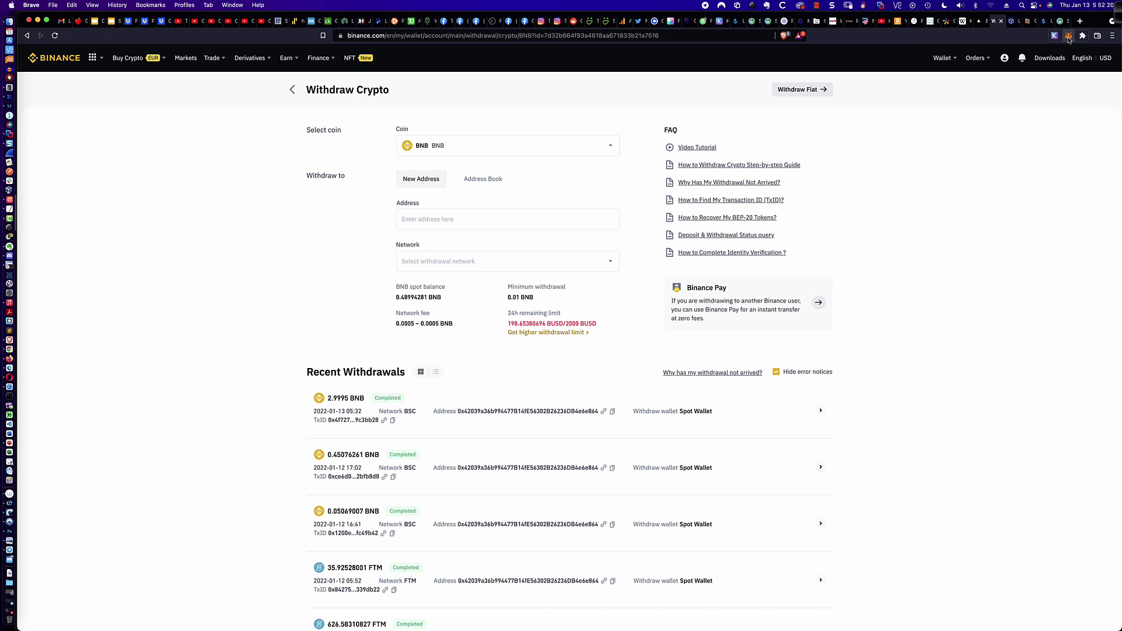
Open the MetaMask wallet to check its 0.0006 BNB balance on BSC Mainnet.
{"action": "left_click", "coordinate": [1068, 37]}
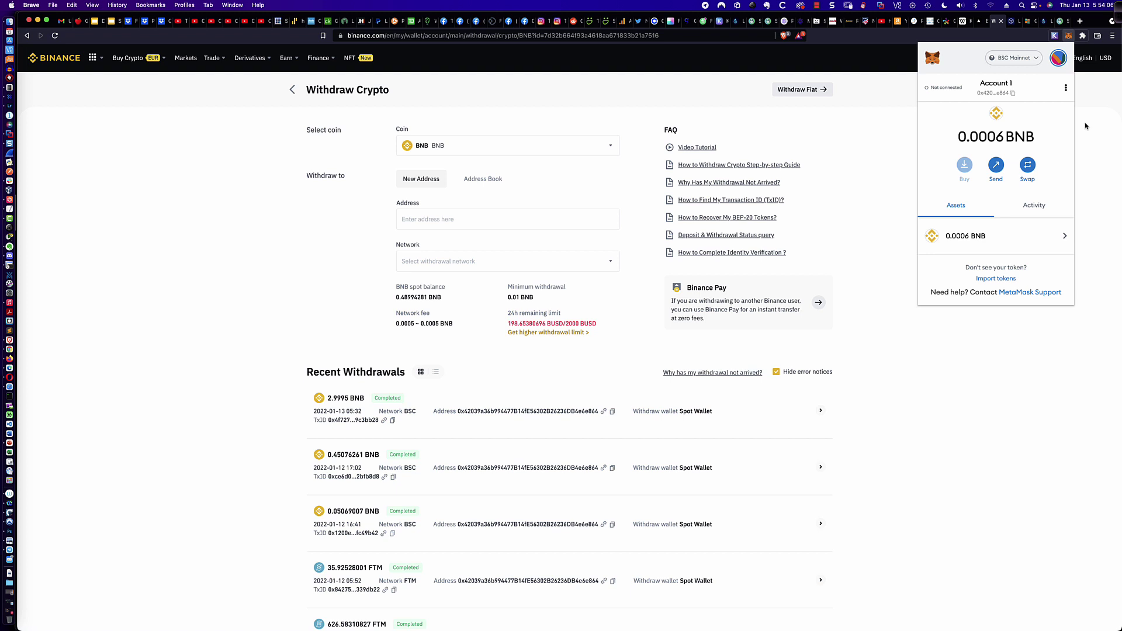
Dismiss the MetaMask network list and close the SpiritSwap bridge tab.
{"action": "left_click", "coordinate": [1013, 62]}
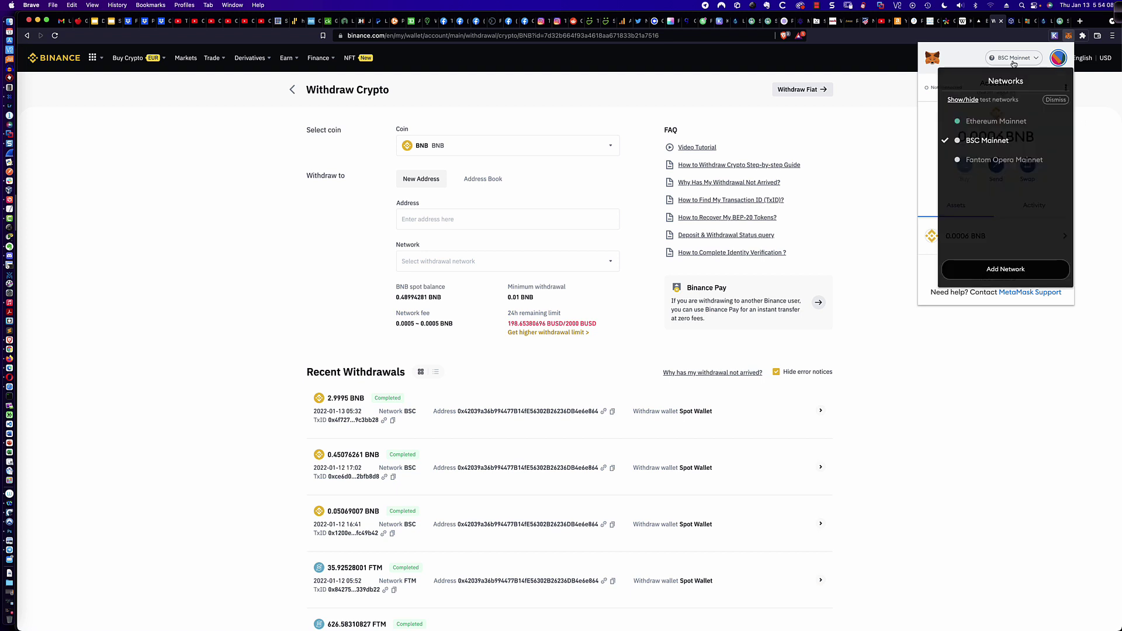
{"action": "left_click", "coordinate": [1095, 104]}
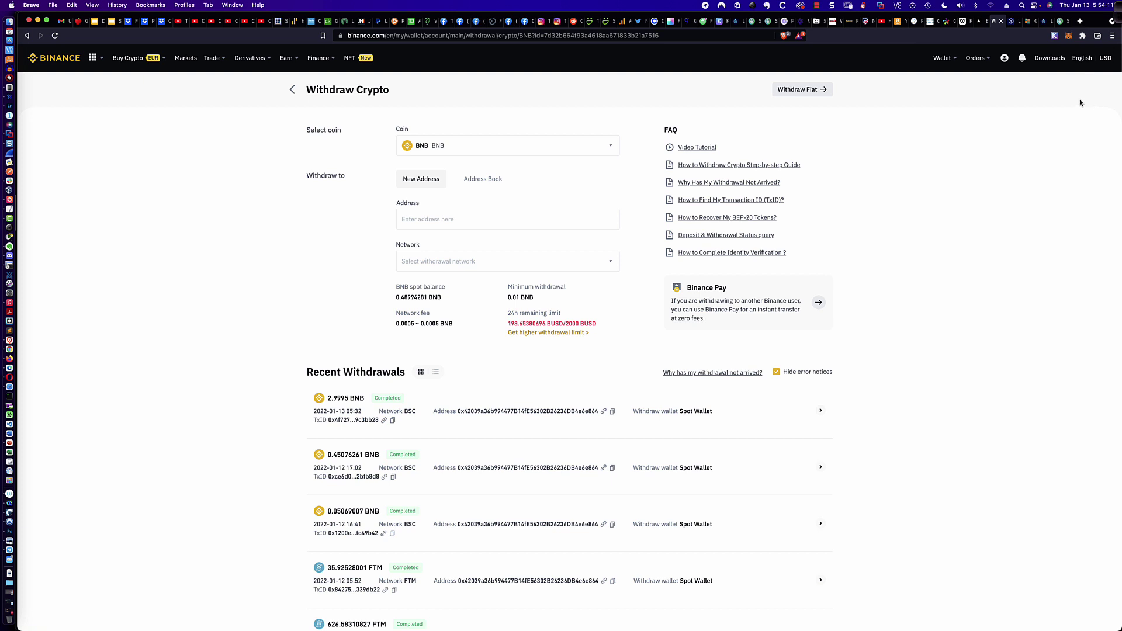
{"action": "left_click", "coordinate": [1059, 21]}
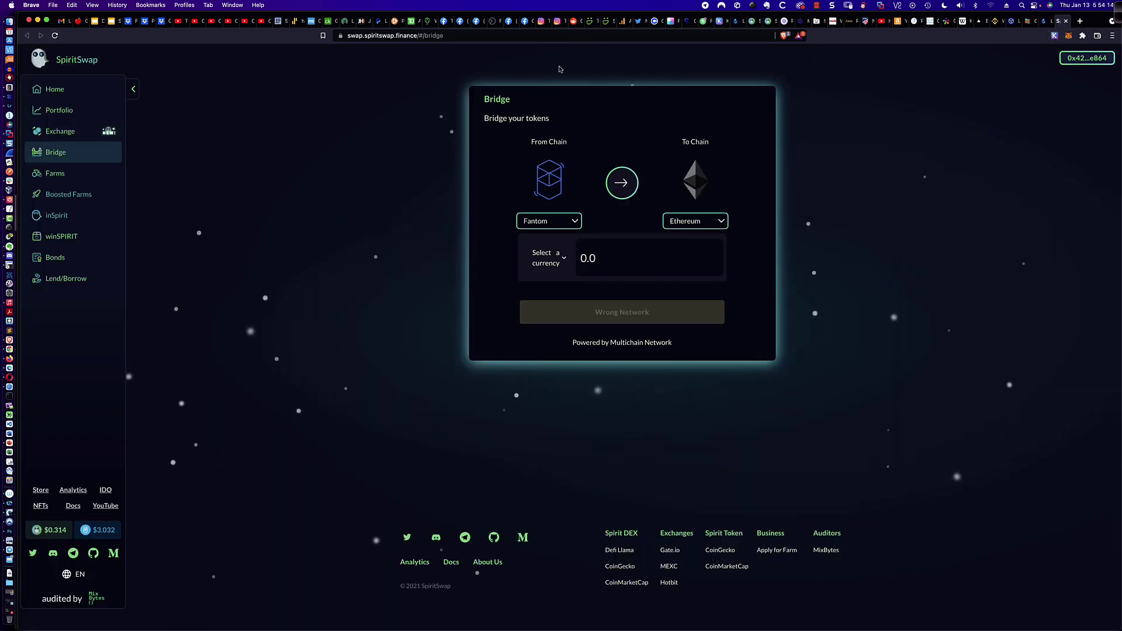
{"action": "left_click", "coordinate": [1066, 22]}
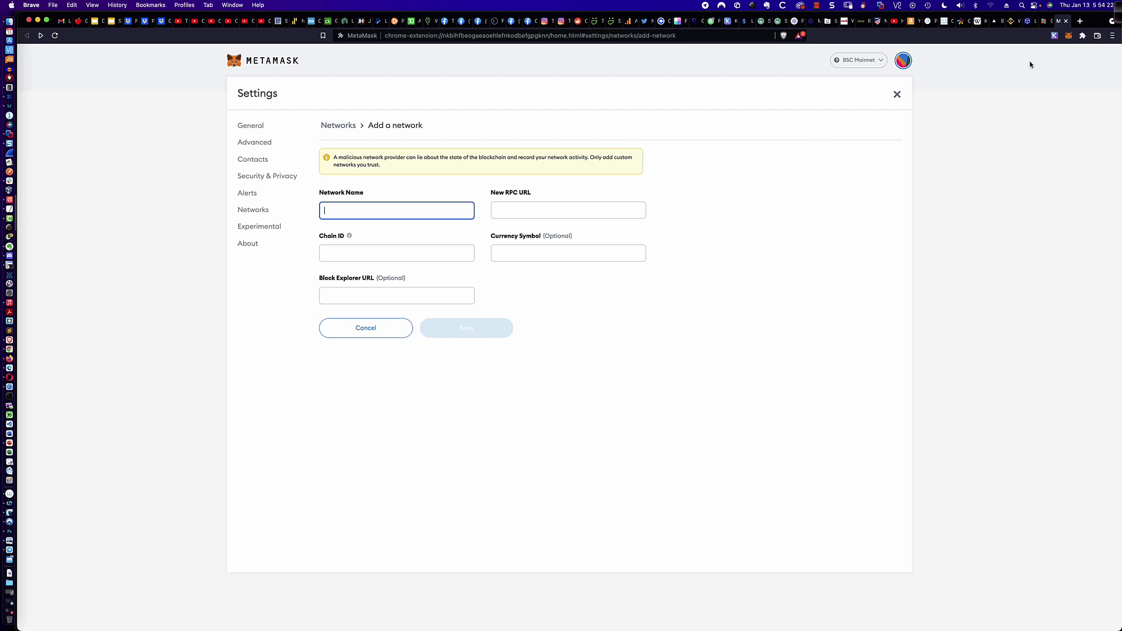
Bring up the crypto-explained.com guide with Binance Smart Chain details: Chain ID 56, BNB.
{"action": "left_click", "coordinate": [1045, 25]}
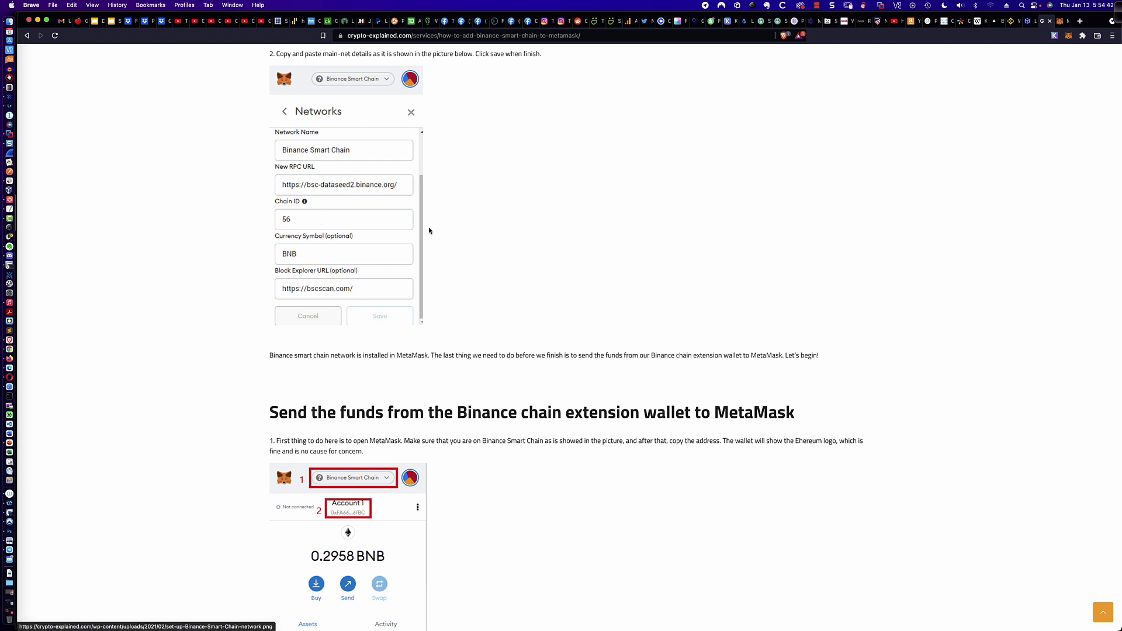
Start adding a new network from the MetaMask wallet's BSC Mainnet network list.
{"action": "left_click", "coordinate": [1069, 36]}
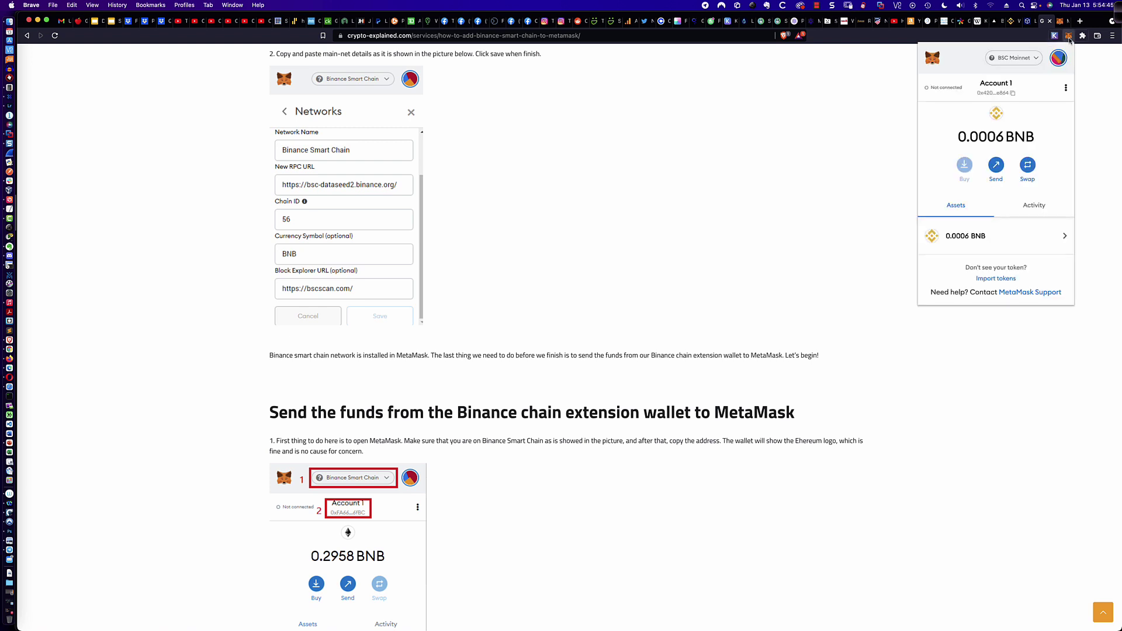
{"action": "left_click", "coordinate": [1012, 59]}
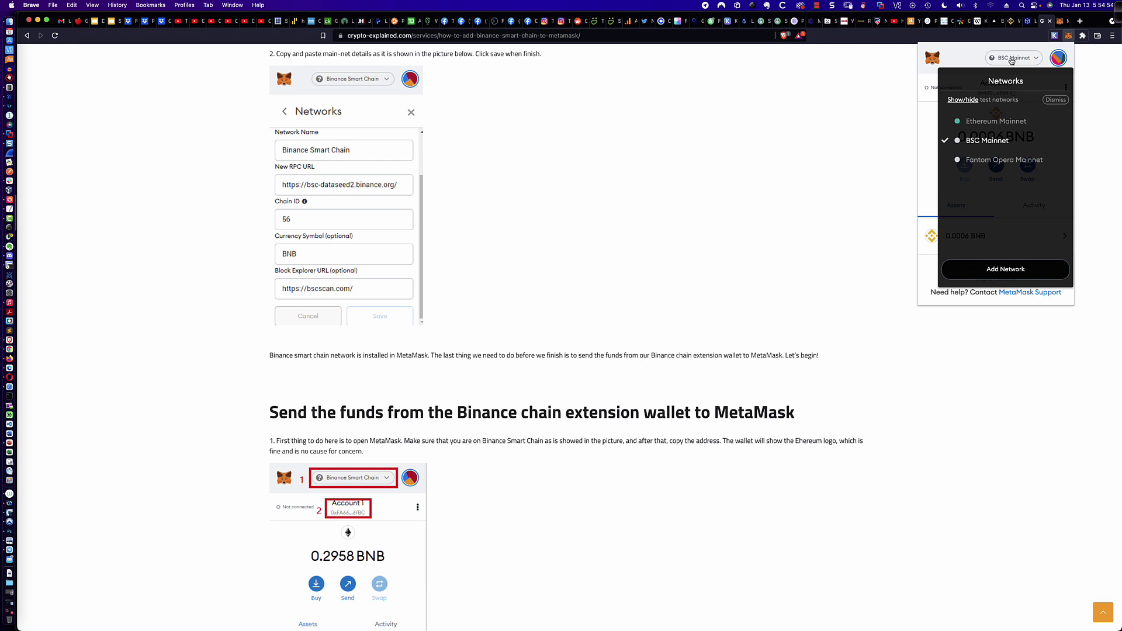
{"action": "left_click", "coordinate": [1003, 270]}
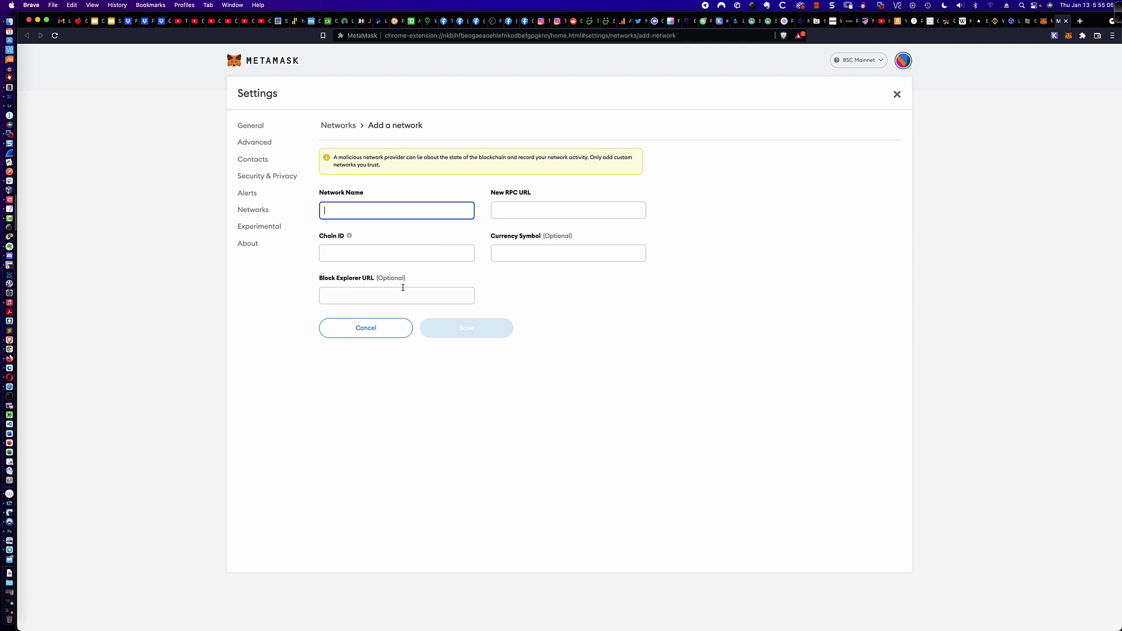
Return to the crypto-explained.com guide listing Chain ID 56, symbol BNB, bscscan explorer.
{"action": "left_click", "coordinate": [1030, 22]}
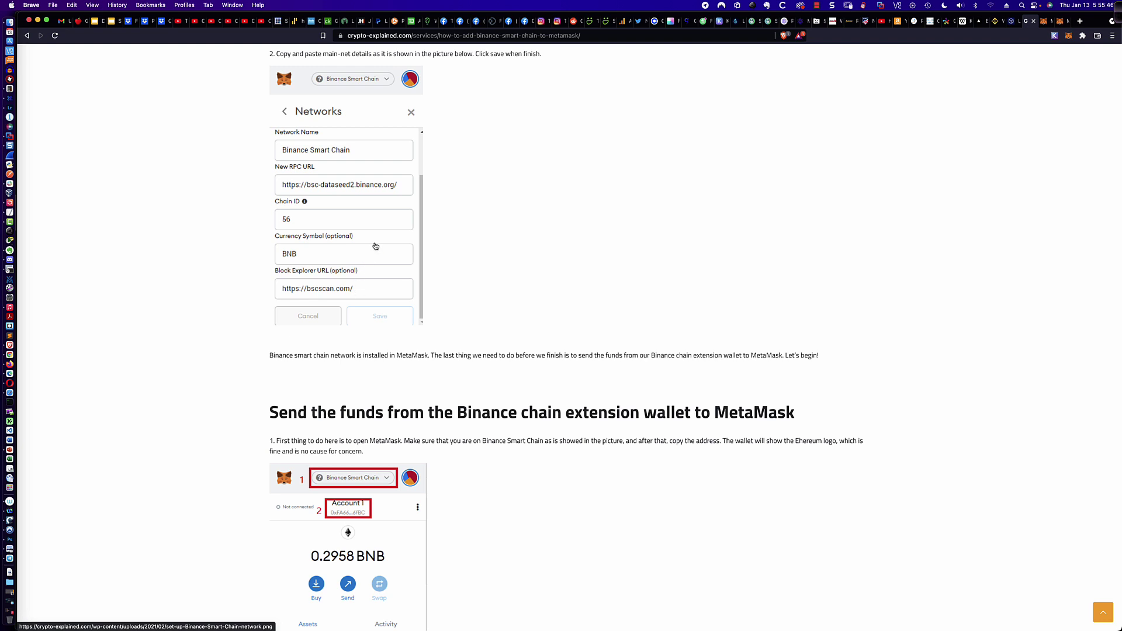
Go back to the MetaMask Add a network tab and reopen the wallet showing 0.0006 BNB.
{"action": "left_click", "coordinate": [1070, 39]}
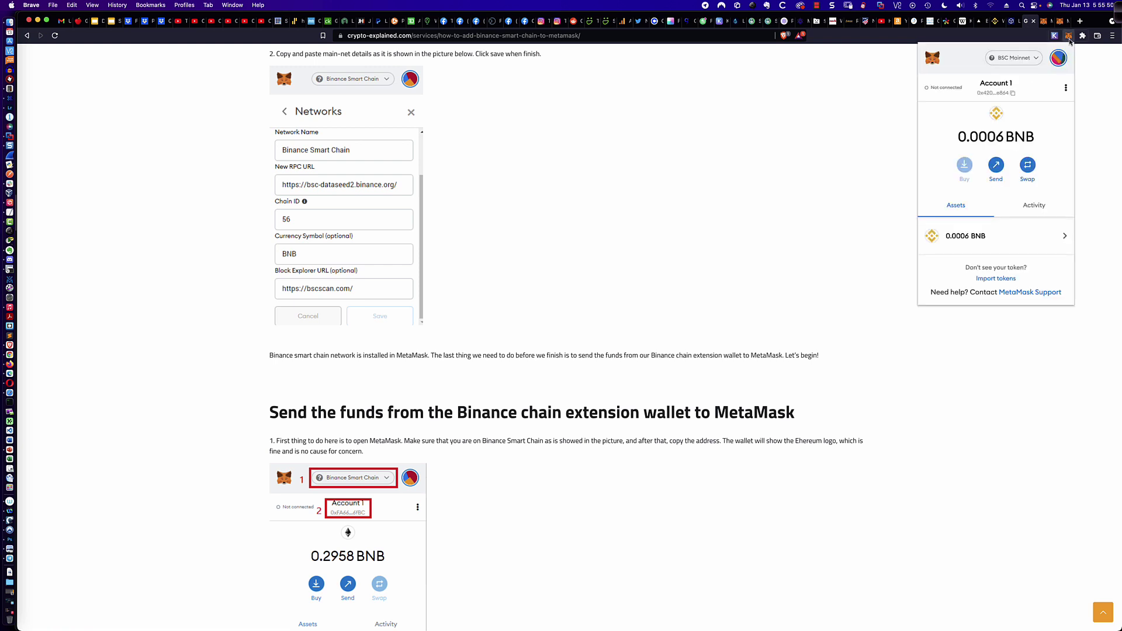
{"action": "left_click", "coordinate": [1070, 39]}
{"action": "left_click", "coordinate": [1045, 25]}
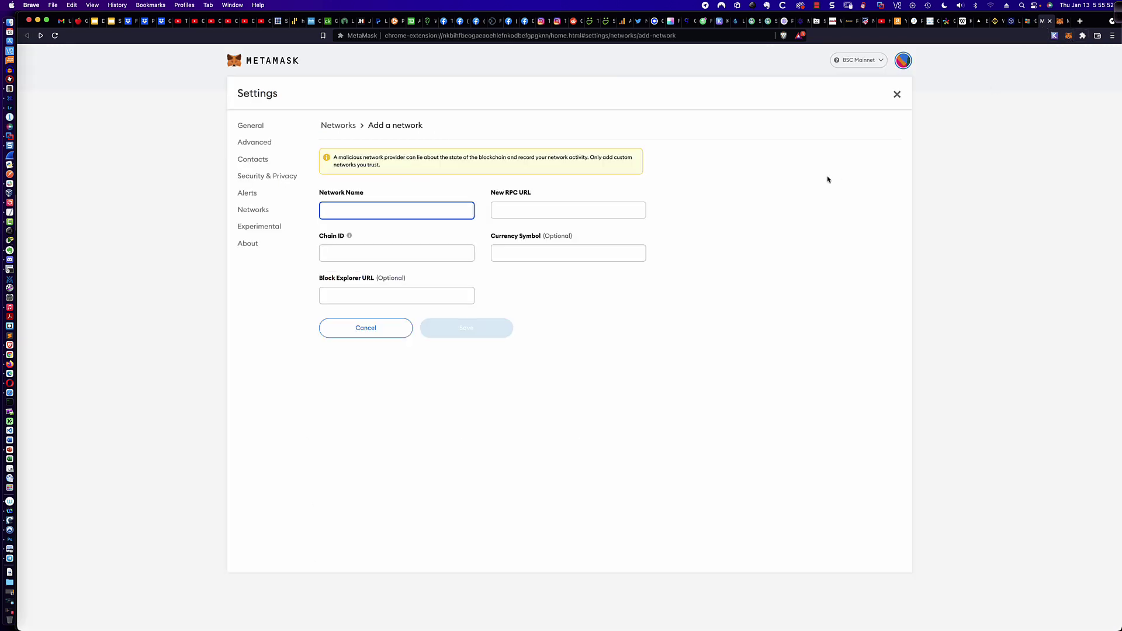
{"action": "left_click", "coordinate": [1069, 38]}
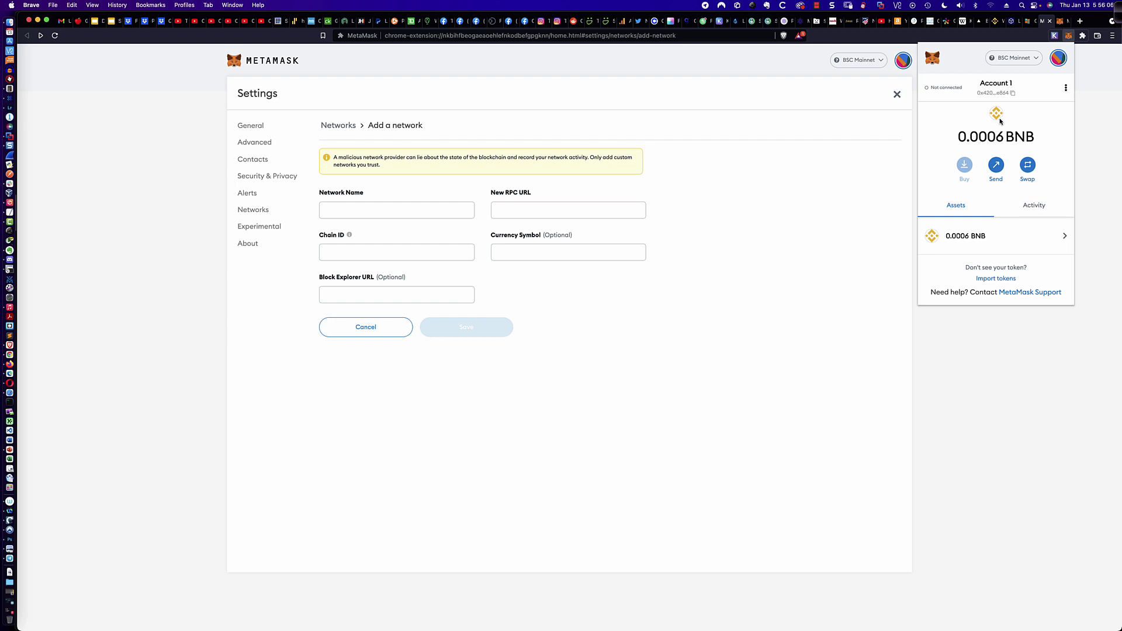
Copy the MetaMask Account 1 address and return to Binance's BNB withdrawal page.
{"action": "left_click", "coordinate": [996, 91]}
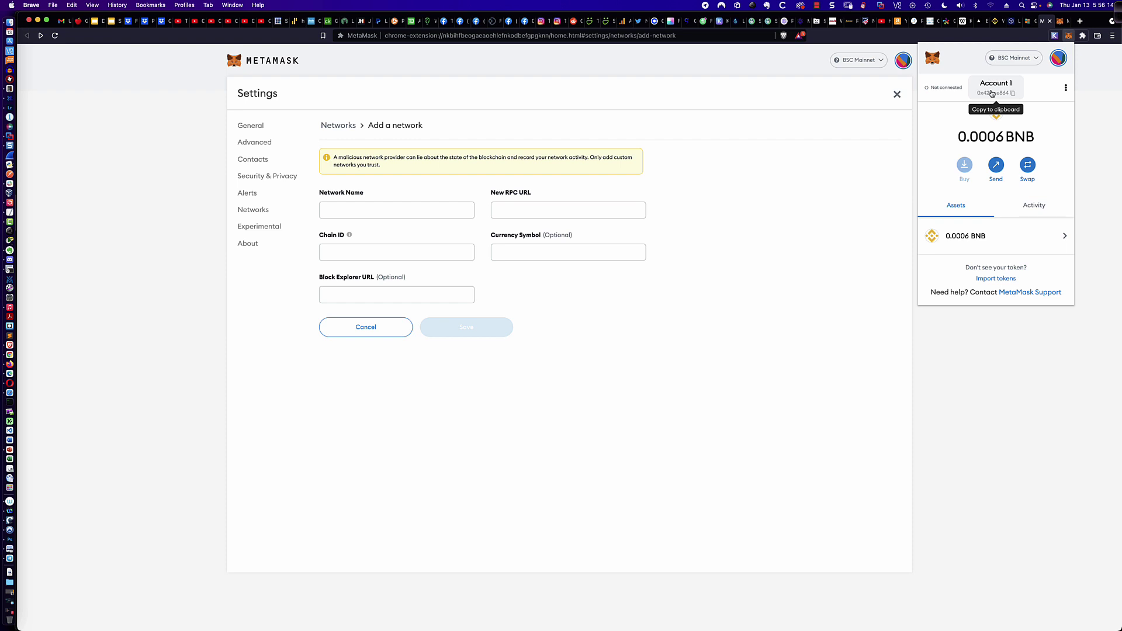
{"action": "left_click", "coordinate": [992, 94]}
{"action": "left_click", "coordinate": [996, 23]}
{"action": "mouse_move", "coordinate": [212, 58]}
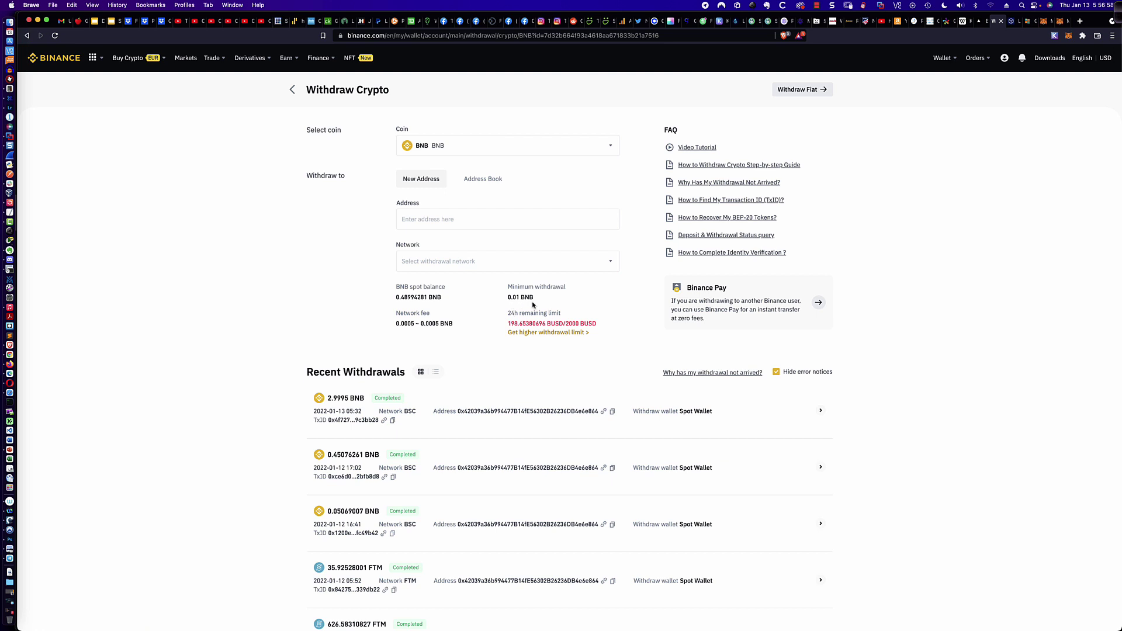
Paste the MetaMask address as the BEP20 destination and withdraw the full 0.48994281 BNB.
{"action": "left_click", "coordinate": [431, 218]}
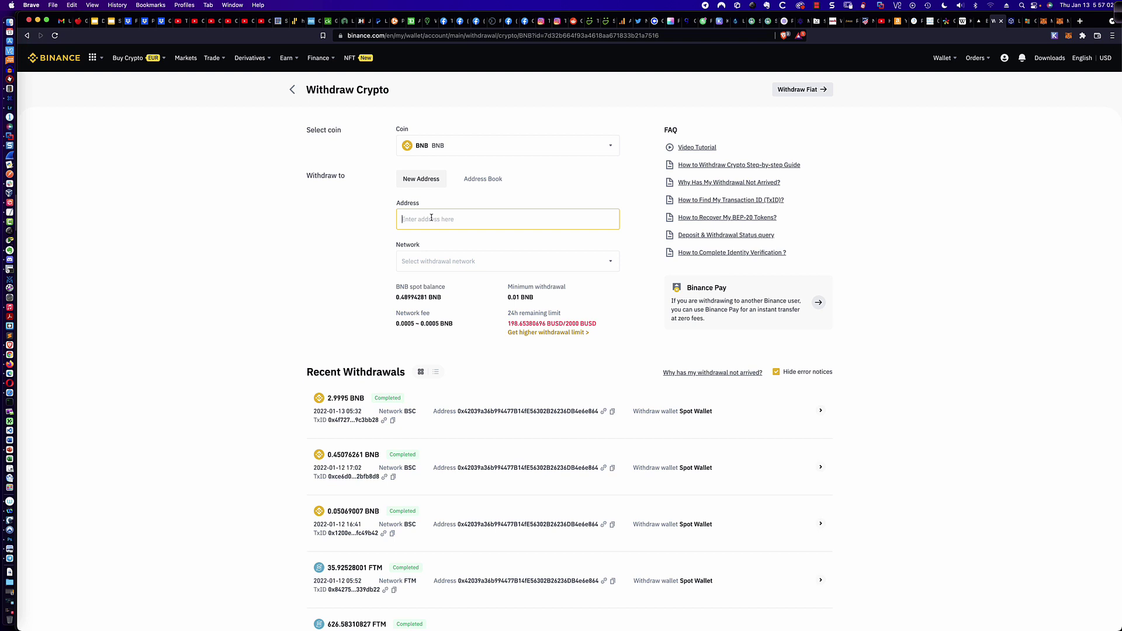
{"action": "key", "text": "super+v"}
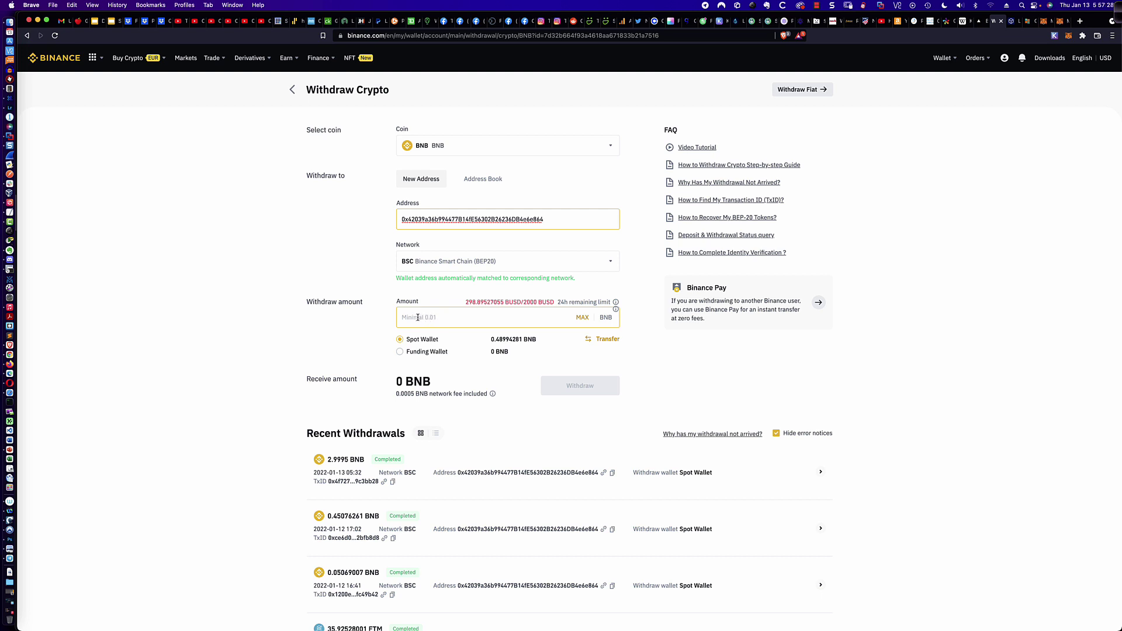
{"action": "left_click", "coordinate": [582, 317]}
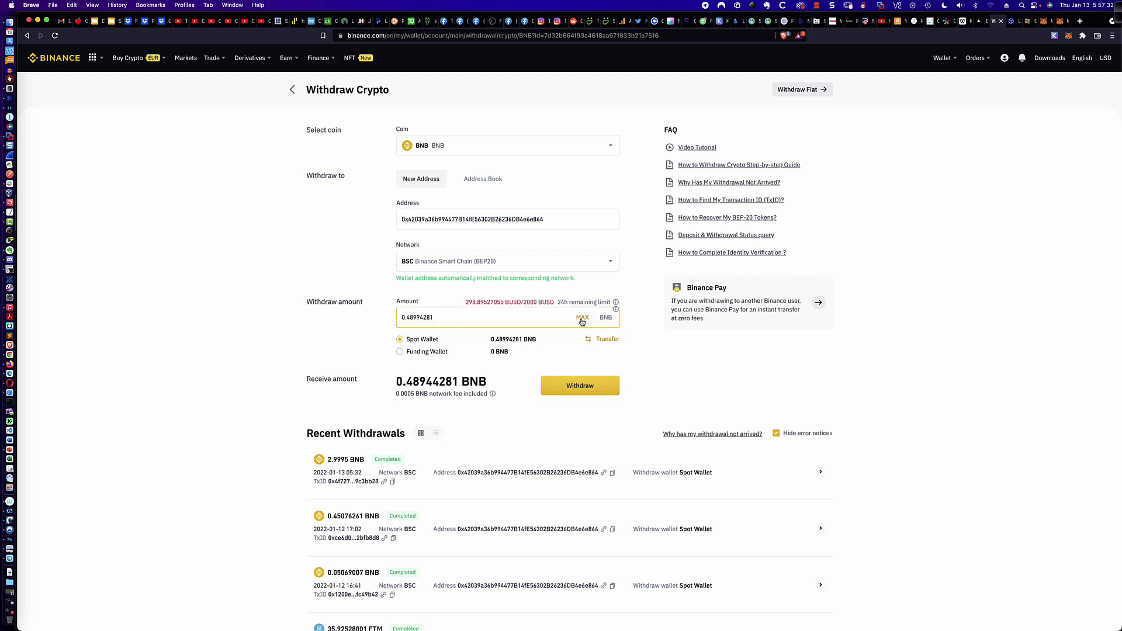
{"action": "left_click", "coordinate": [398, 395]}
{"action": "left_click_drag", "start_coordinate": [398, 395], "coordinate": [414, 396]}
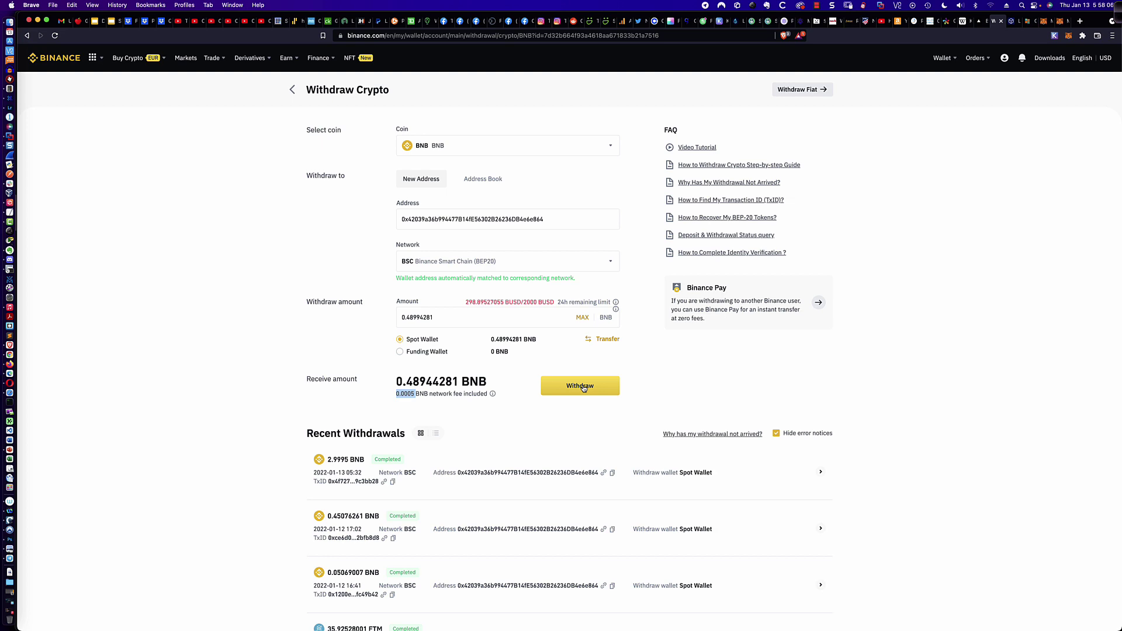
Submit the BNB withdrawal form, confirming the BSC network and the withdrawal summary.
{"action": "left_click", "coordinate": [583, 387]}
{"action": "left_click", "coordinate": [602, 394]}
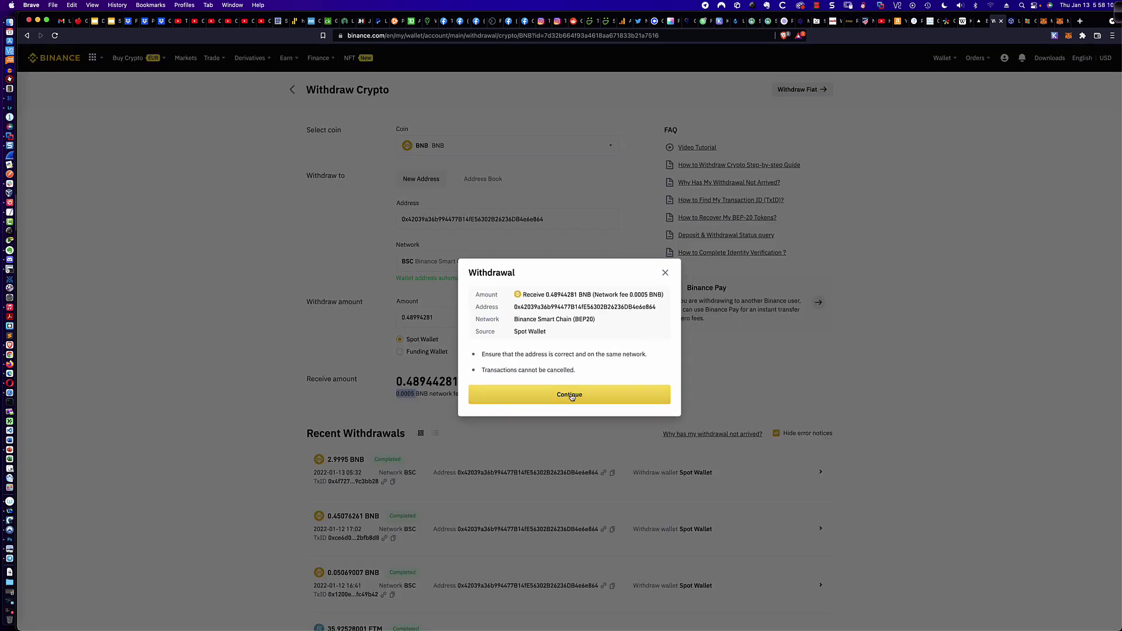
{"action": "left_click", "coordinate": [571, 395]}
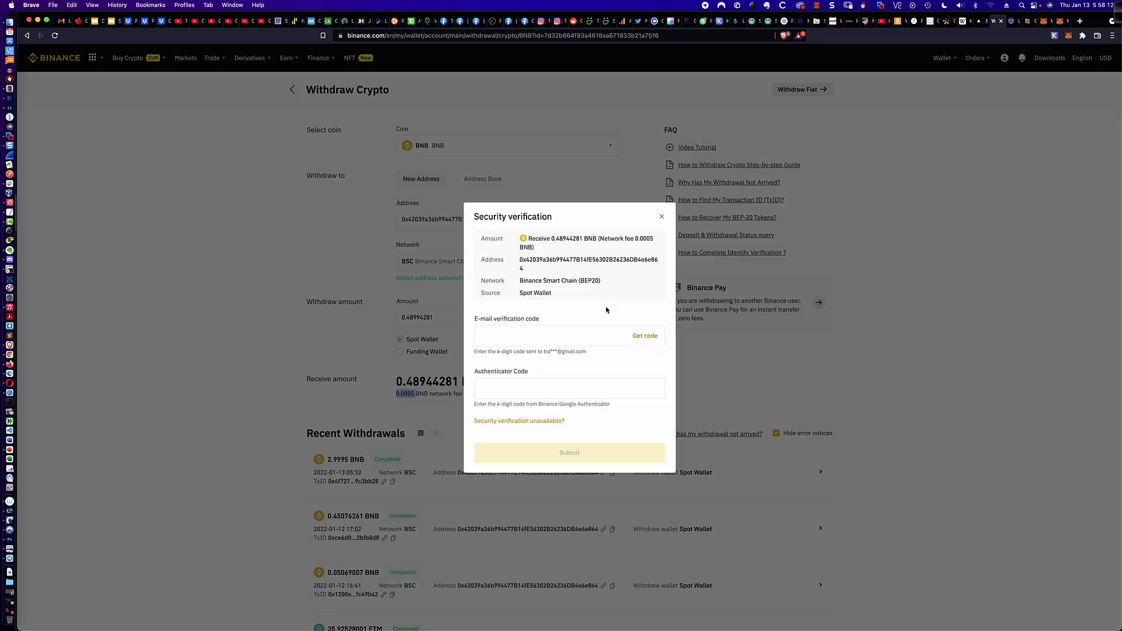
Enter the e-mail and authenticator verification codes and submit the withdrawal.
{"action": "left_click", "coordinate": [640, 335]}
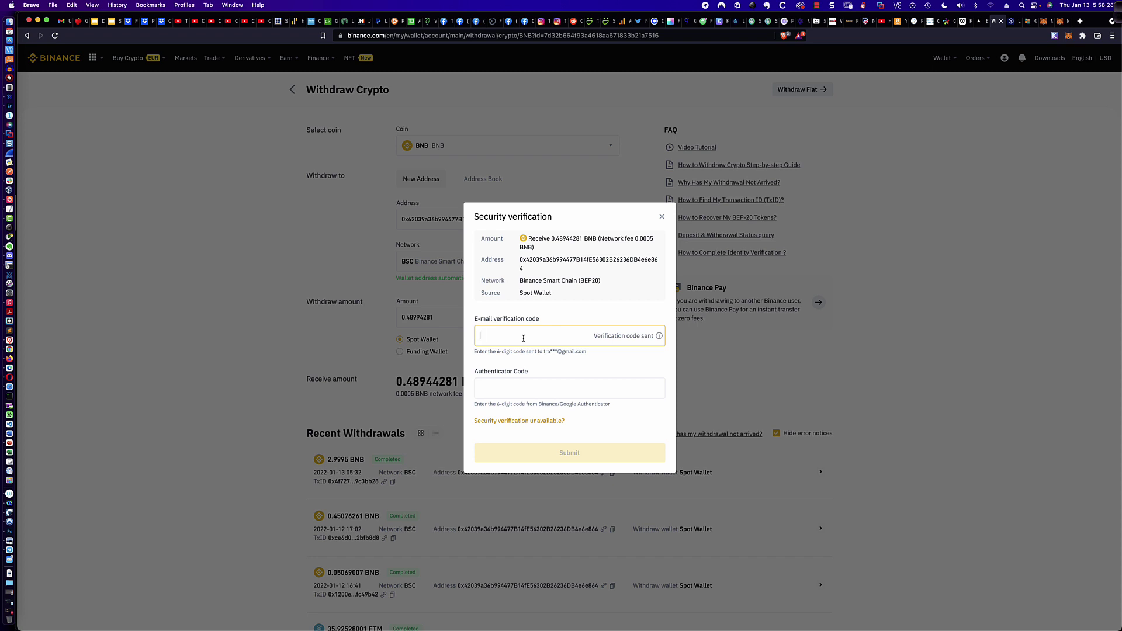
{"action": "left_click", "coordinate": [508, 387]}
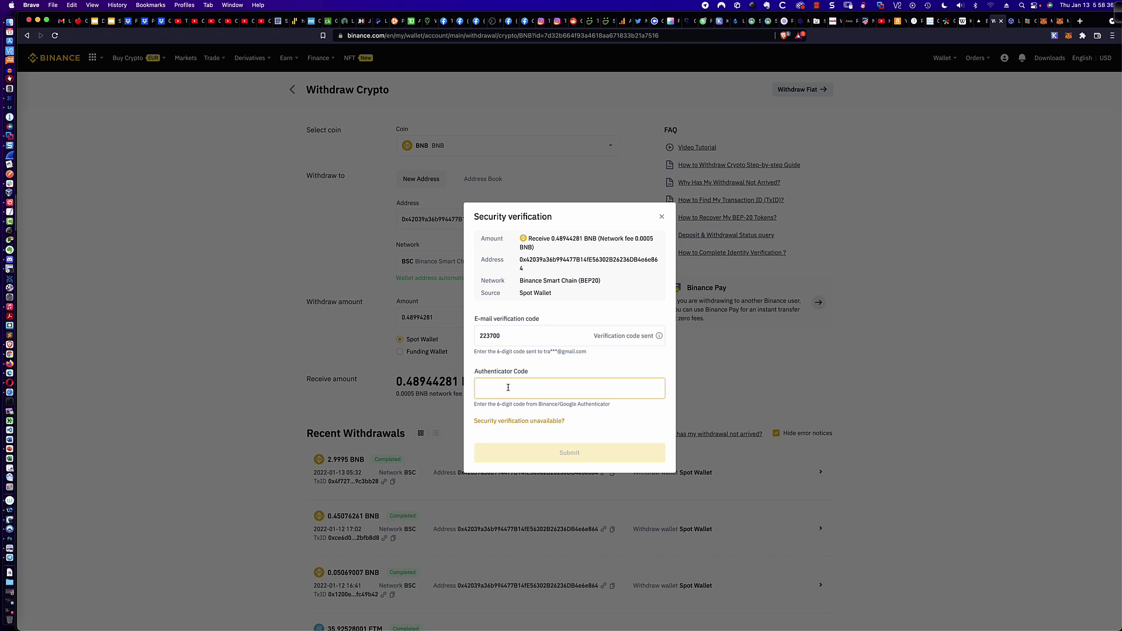
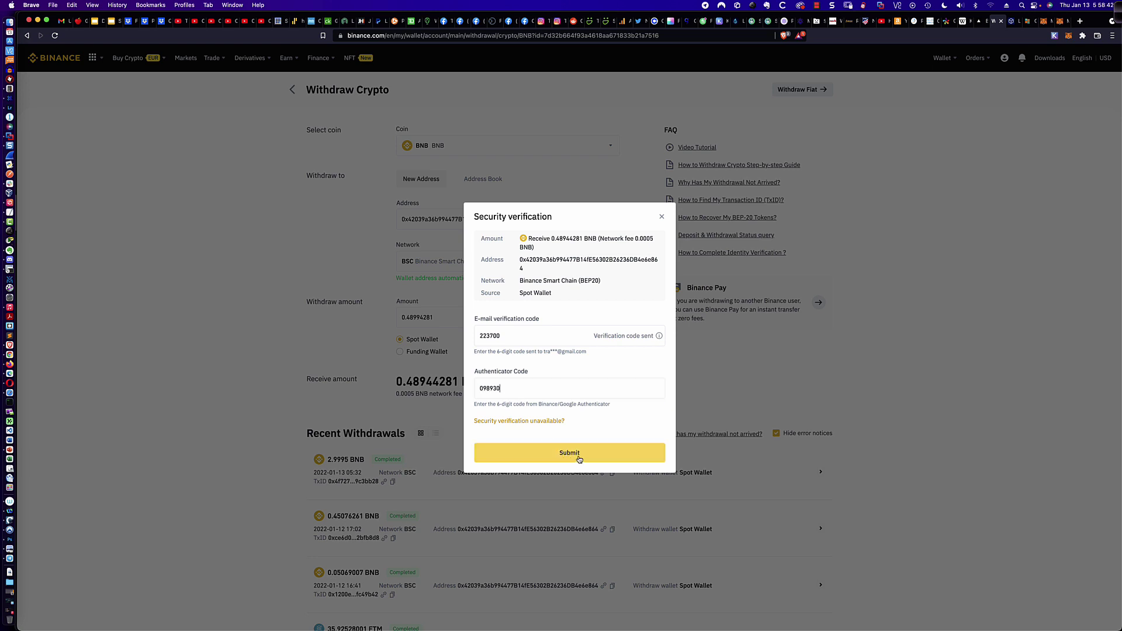
{"action": "left_click", "coordinate": [595, 457]}
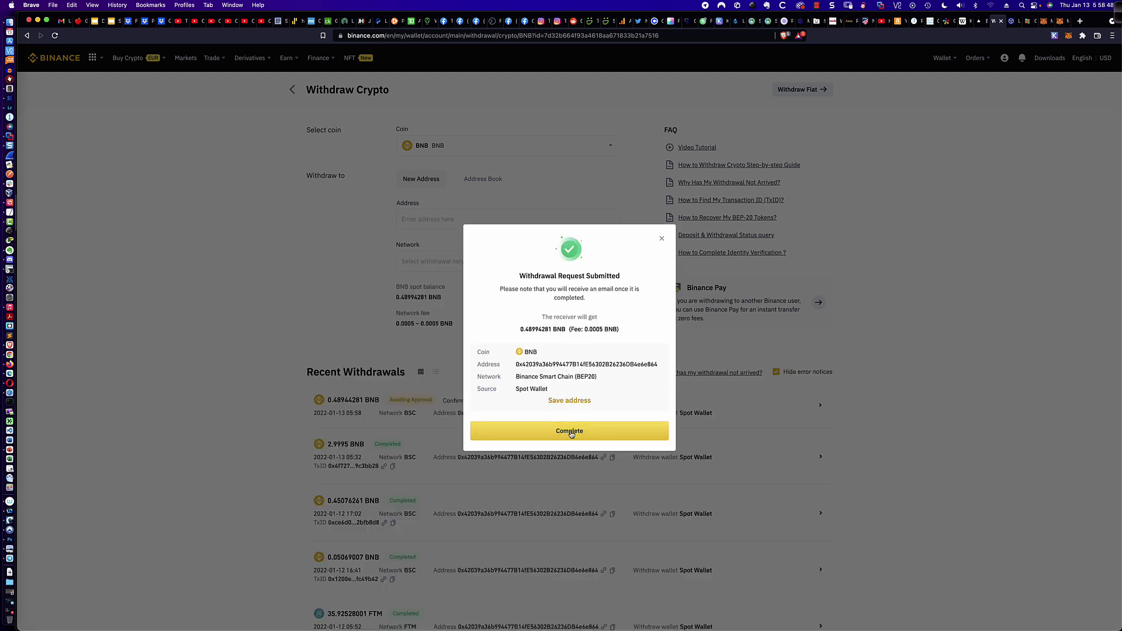
Dismiss the submitted and awaiting-approval notices for the 0.48944281 BNB withdrawal.
{"action": "left_click", "coordinate": [570, 432]}
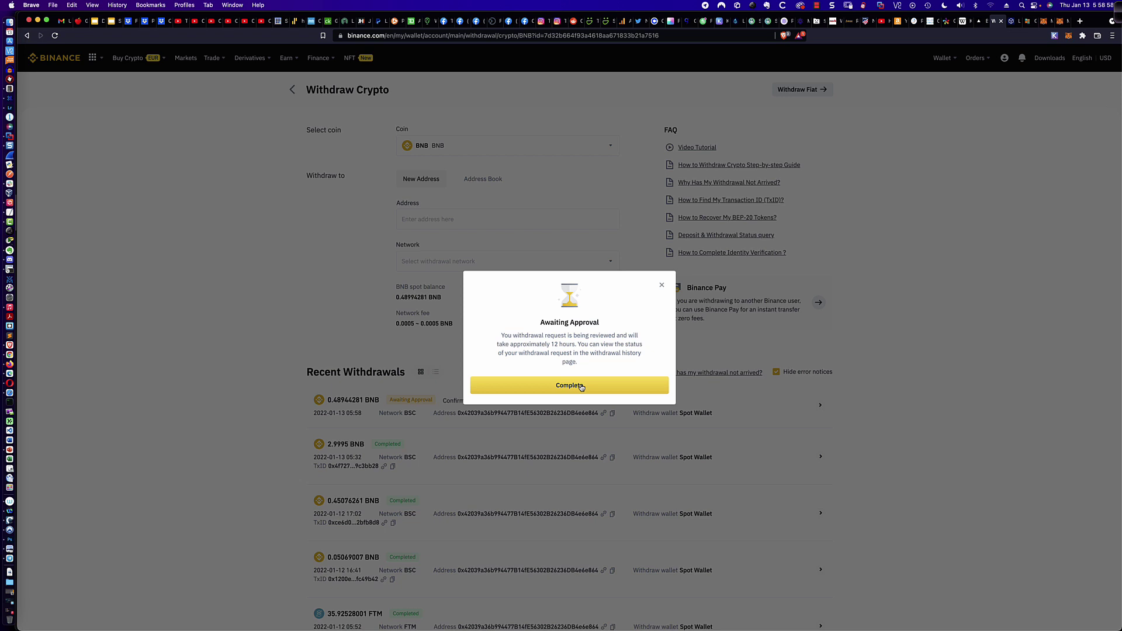
{"action": "left_click", "coordinate": [581, 386]}
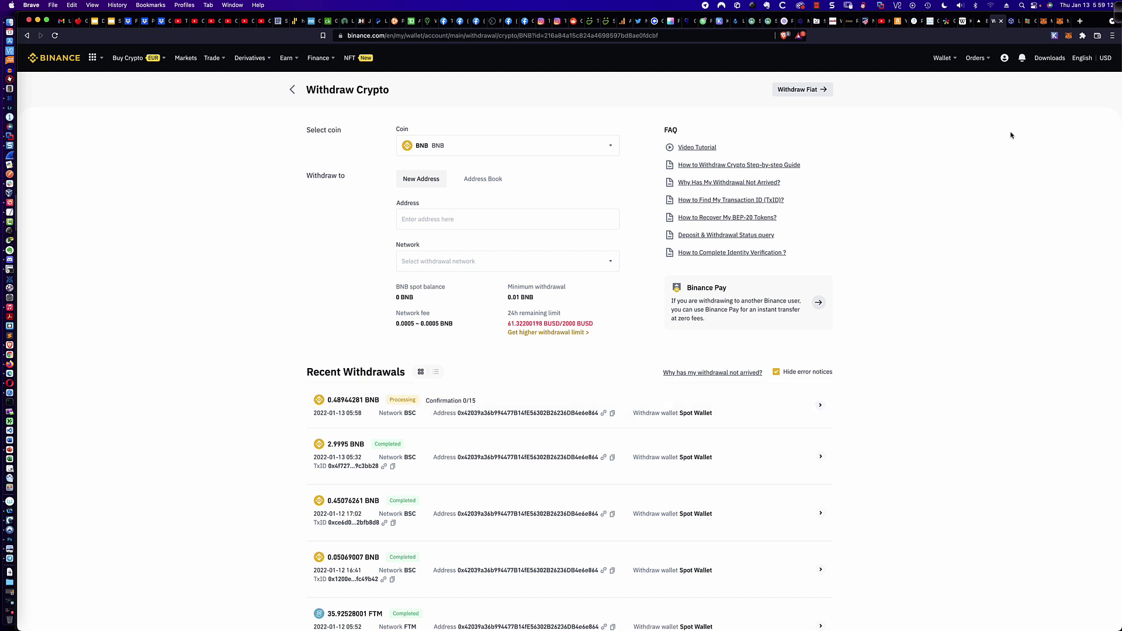
Watch MetaMask's BSC Mainnet balance rise from 0.0006 to 0.4901 BNB, then close the wallet.
{"action": "left_click", "coordinate": [1068, 37]}
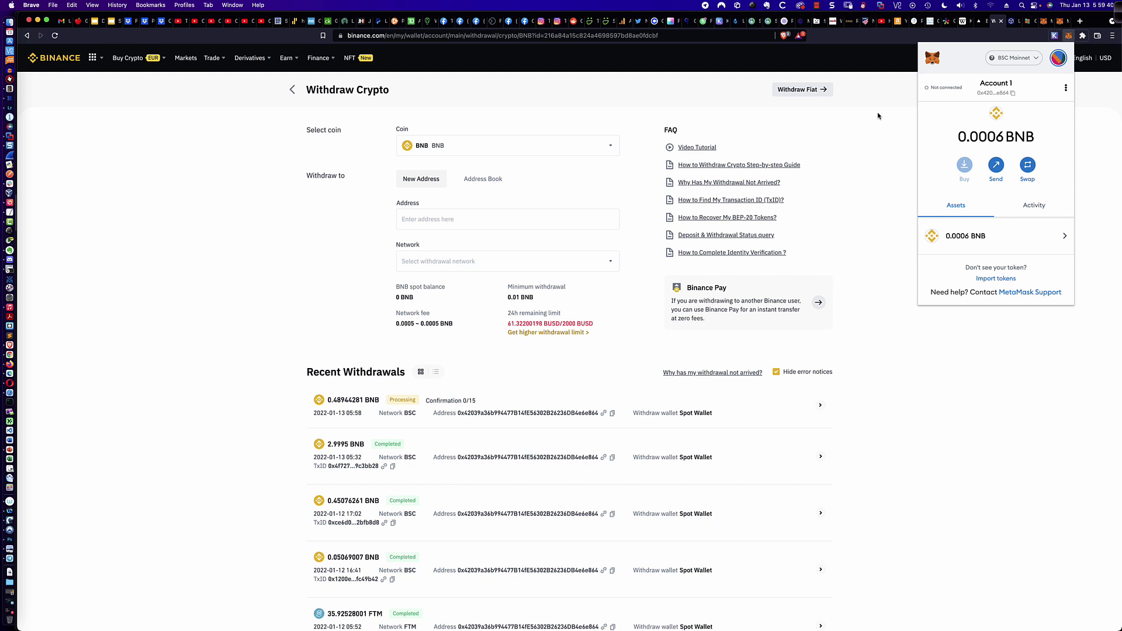
{"action": "mouse_move", "coordinate": [214, 58]}
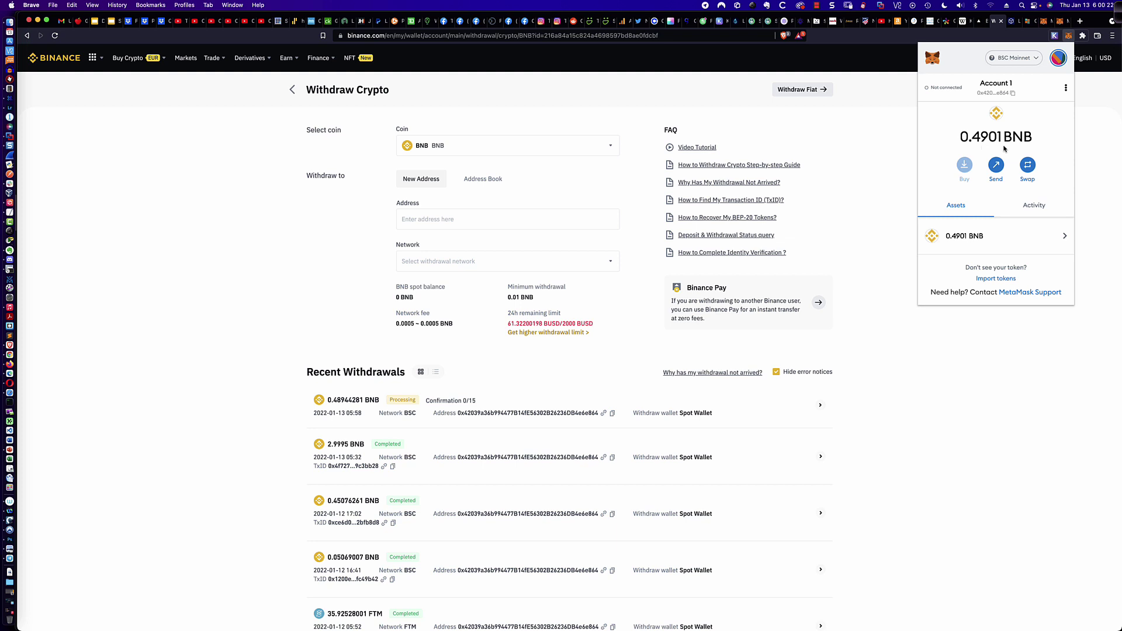
{"action": "left_click", "coordinate": [1085, 145]}
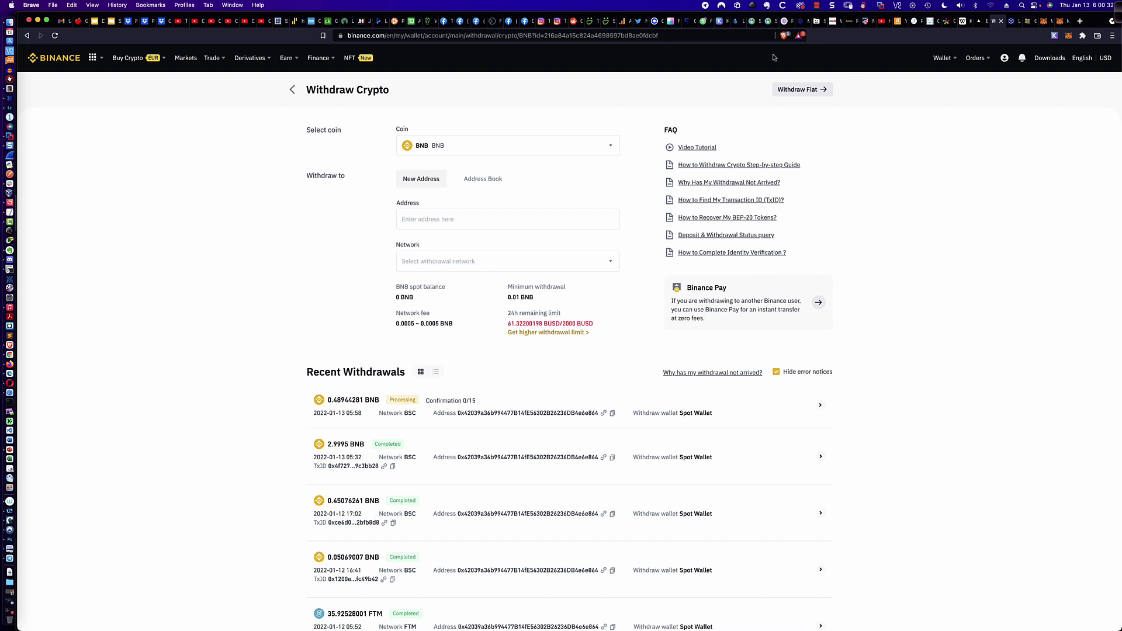
Check SpiritSwap's BNB-to-FTM swap page, then load liquiddriver.finance in the MetaMask add-network tab.
{"action": "left_click", "coordinate": [752, 21]}
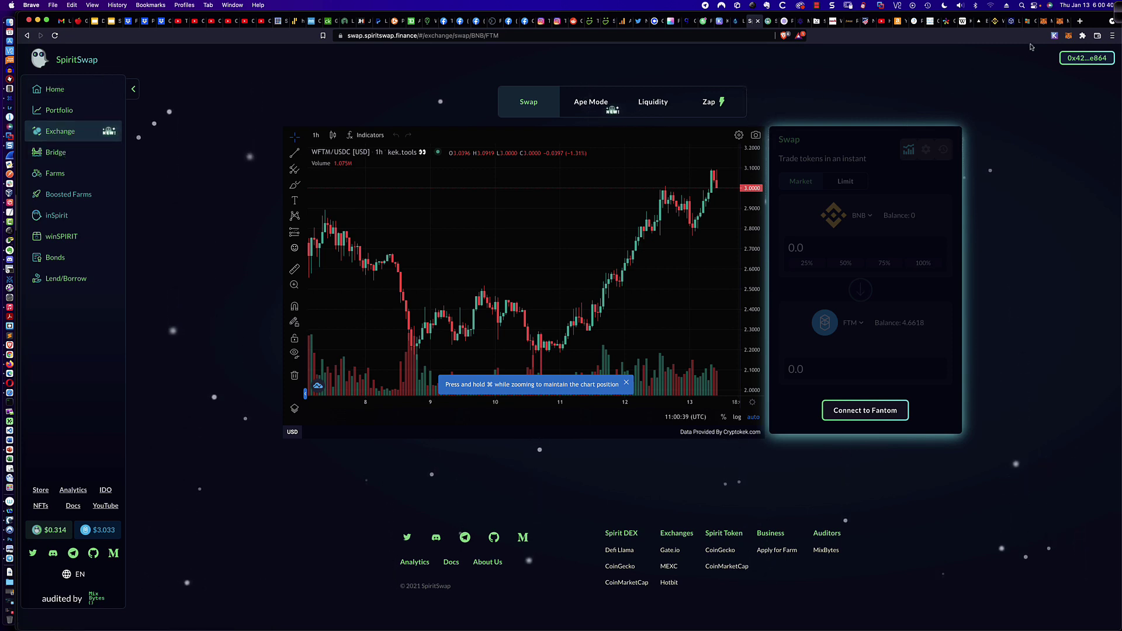
{"action": "left_click", "coordinate": [1043, 20]}
{"action": "left_click", "coordinate": [681, 36]}
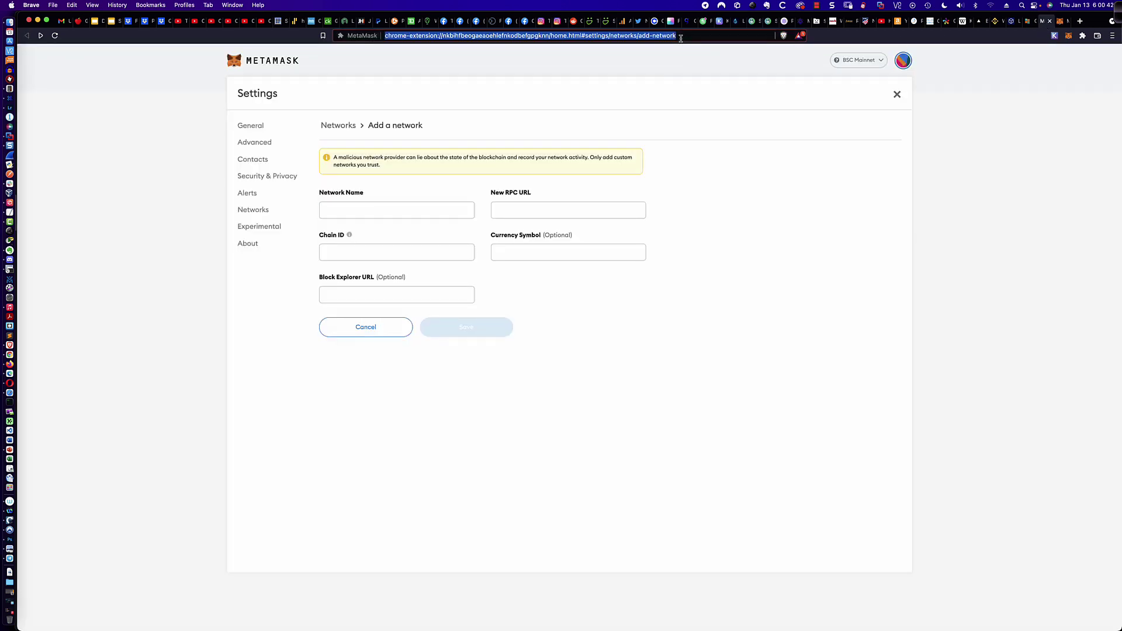
{"action": "type", "text": "liquiddriver.finance"}
{"action": "key", "text": "Return"}
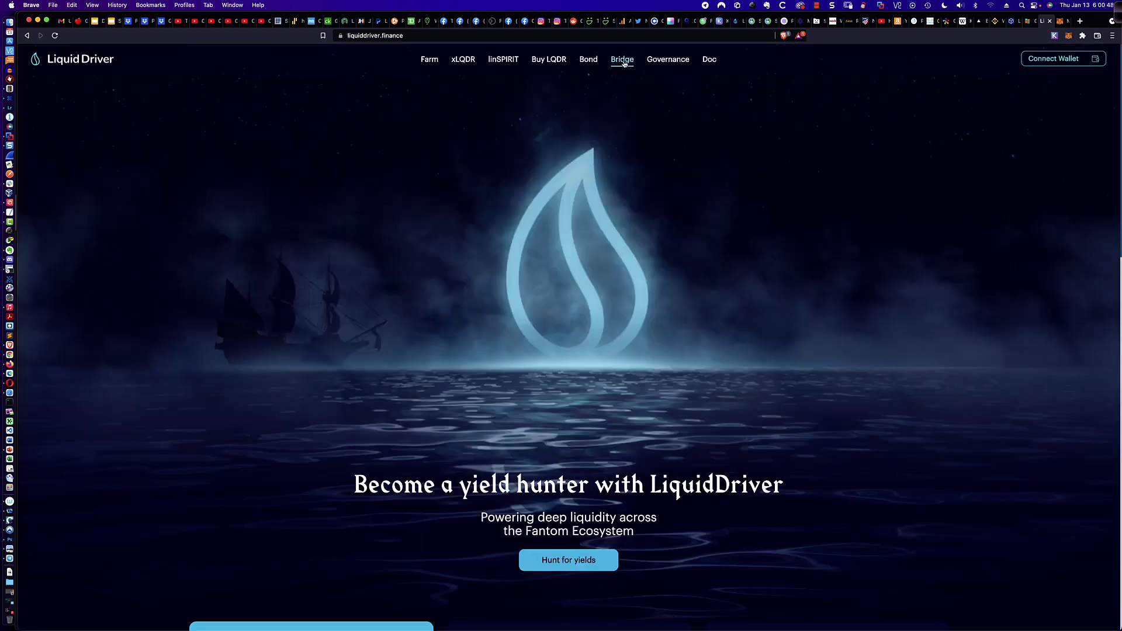
Open the Fantom-to-Ethereum Bridge page and approve MetaMask's switch to Fantom Opera Mainnet.
{"action": "left_click", "coordinate": [623, 59]}
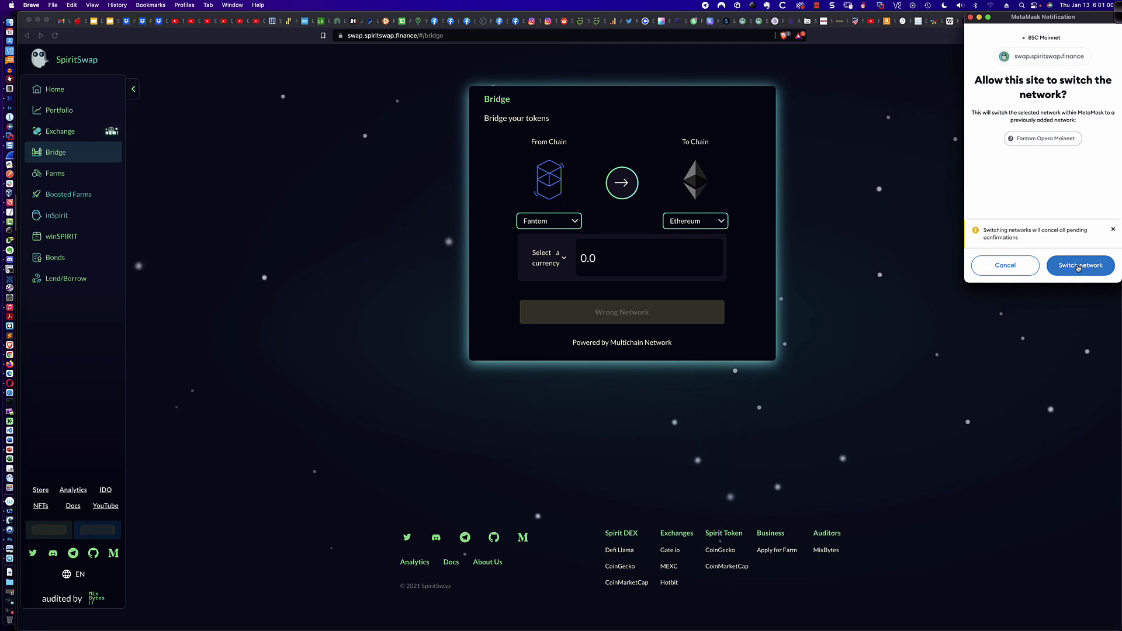
{"action": "left_click", "coordinate": [1079, 267]}
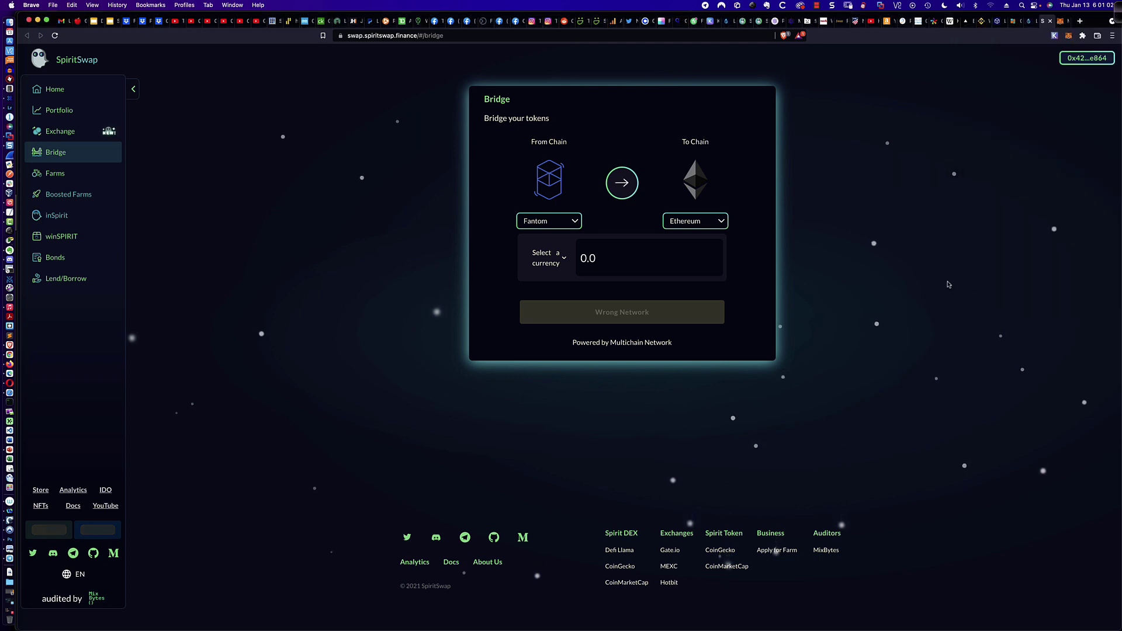
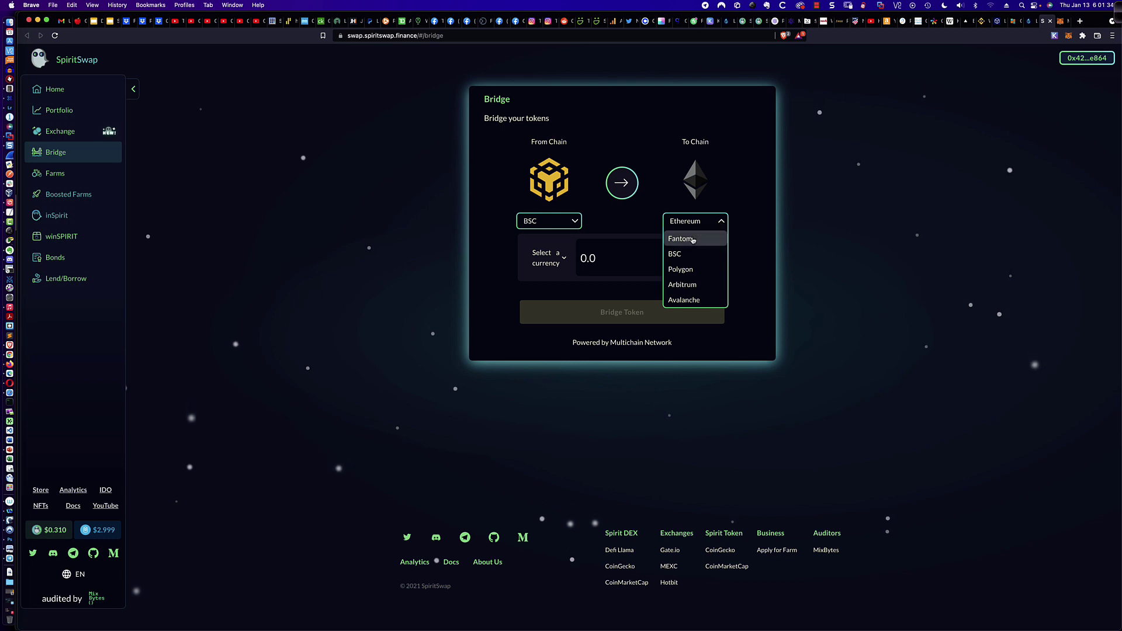
Set Fantom as the destination chain, choose BNB, and fill the full 0.49008049 BNB balance.
{"action": "left_click", "coordinate": [692, 239]}
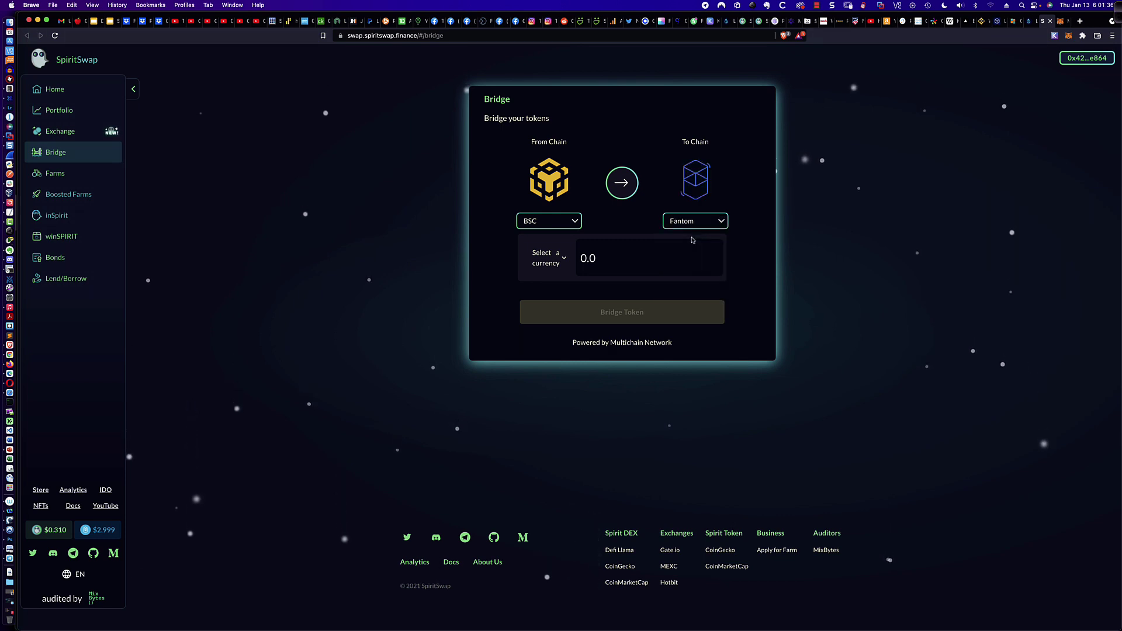
{"action": "left_click", "coordinate": [565, 260]}
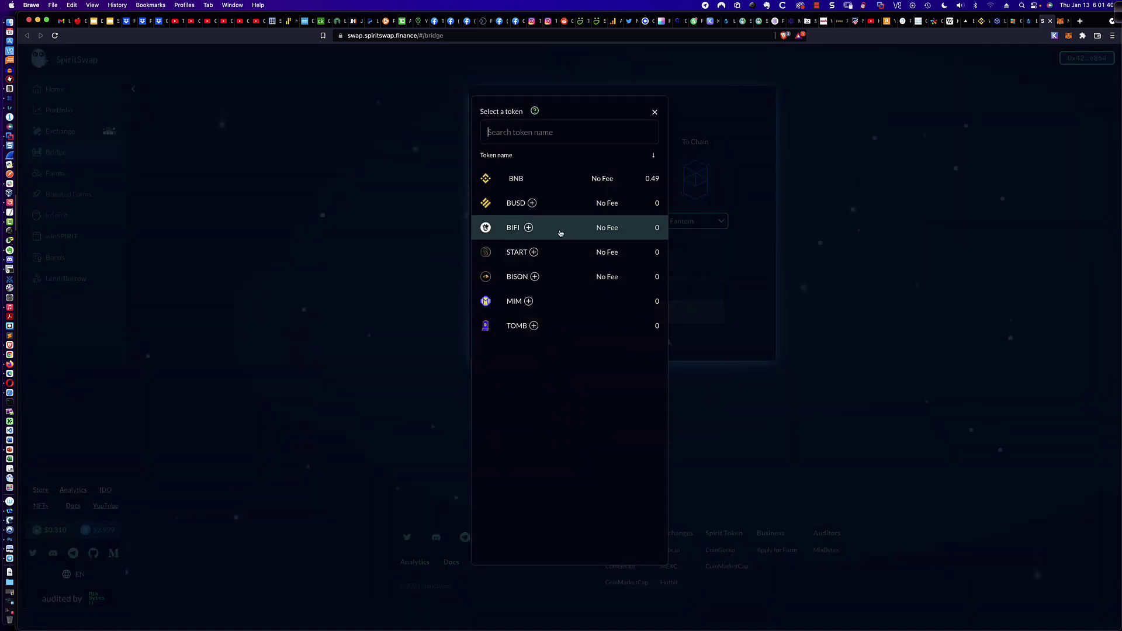
{"action": "left_click", "coordinate": [640, 181]}
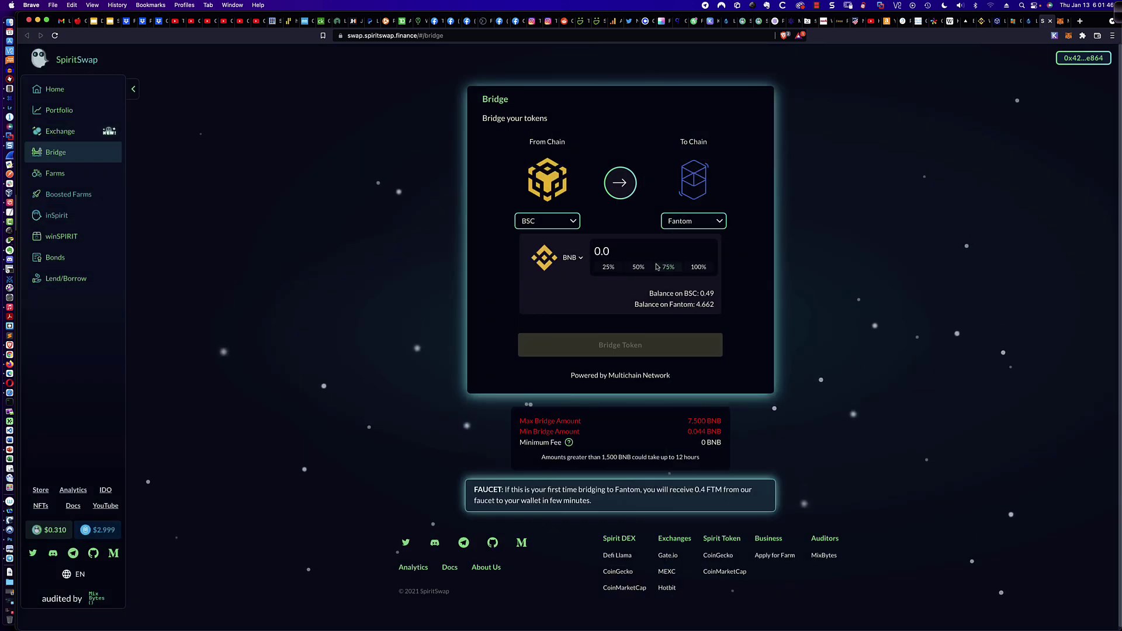
{"action": "left_click", "coordinate": [699, 267]}
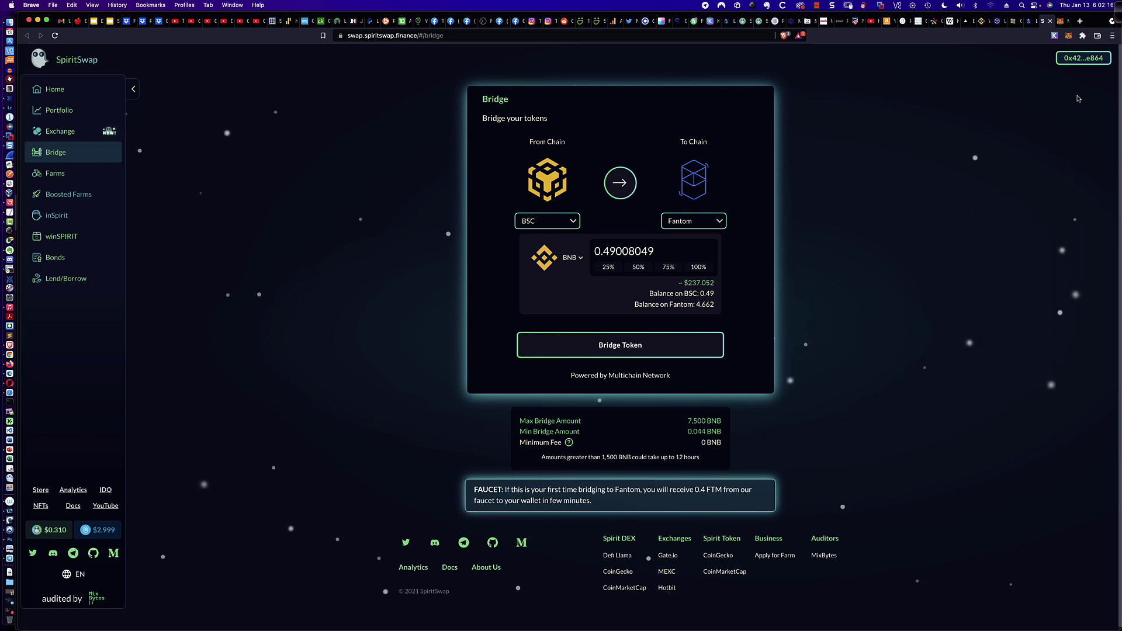
Trim the amount to 0.49 BNB, submit the bridge, and reject it in MetaMask for insufficient gas.
{"action": "left_click", "coordinate": [659, 252]}
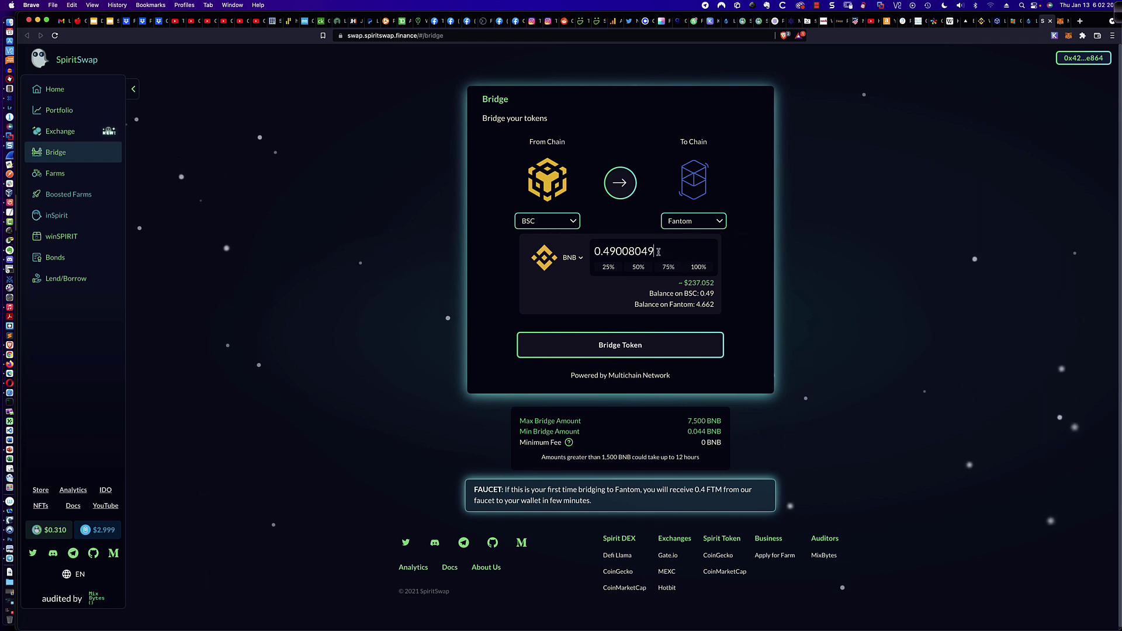
{"action": "key", "text": "BackSpace"}
{"action": "key", "text": "BackSpace"}
{"action": "key", "text": "BackSpace"}
{"action": "key", "text": "BackSpace"}
{"action": "key", "text": "BackSpace"}
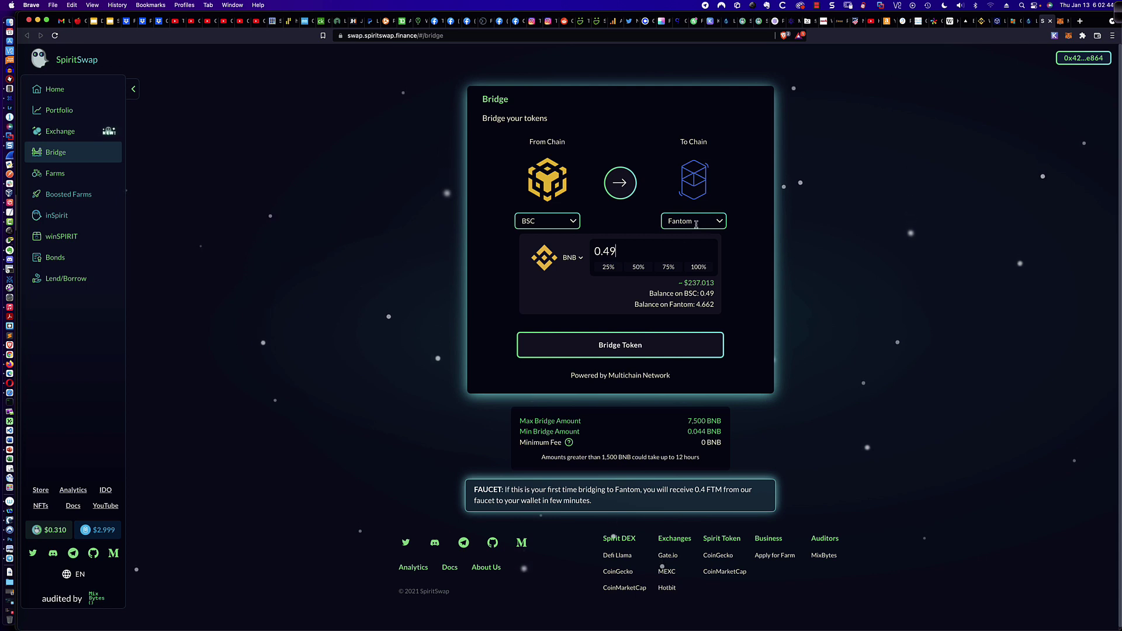
{"action": "left_click", "coordinate": [645, 353]}
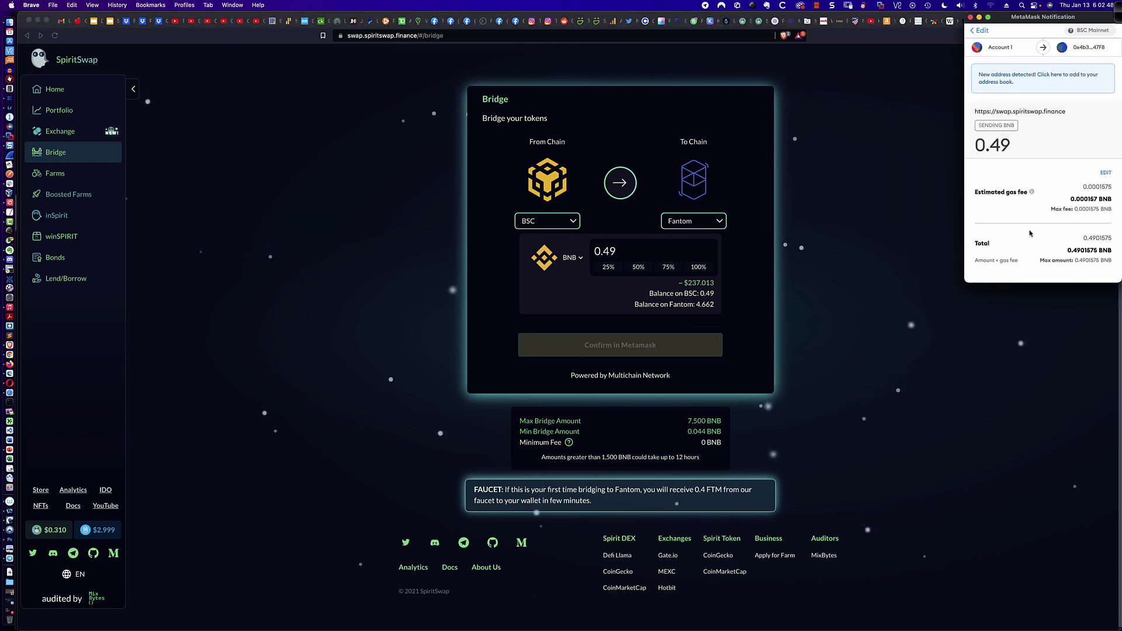
{"action": "scroll", "coordinate": [1062, 203], "scroll_direction": "down", "scroll_amount": 2}
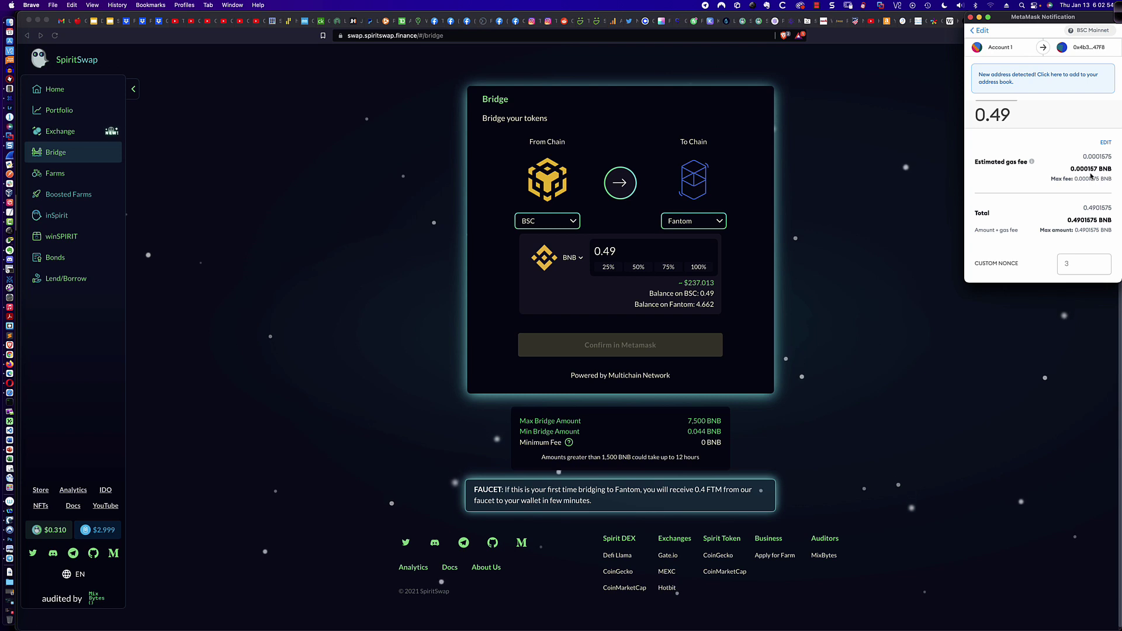
{"action": "scroll", "coordinate": [1058, 187], "scroll_direction": "down", "scroll_amount": 2}
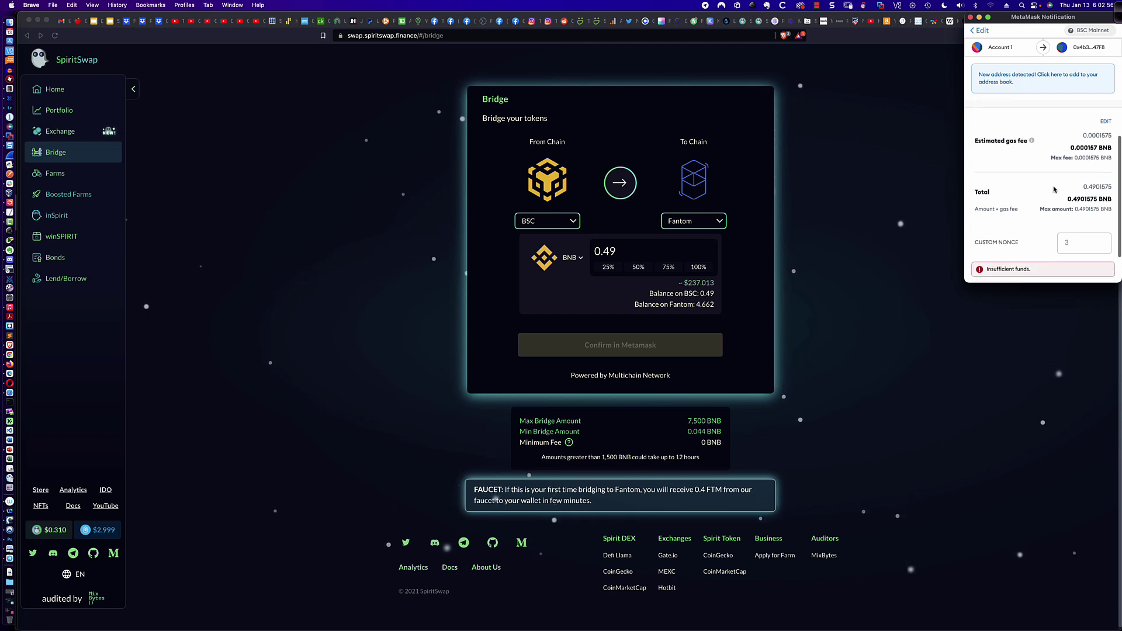
{"action": "scroll", "coordinate": [1055, 188], "scroll_direction": "down", "scroll_amount": 3}
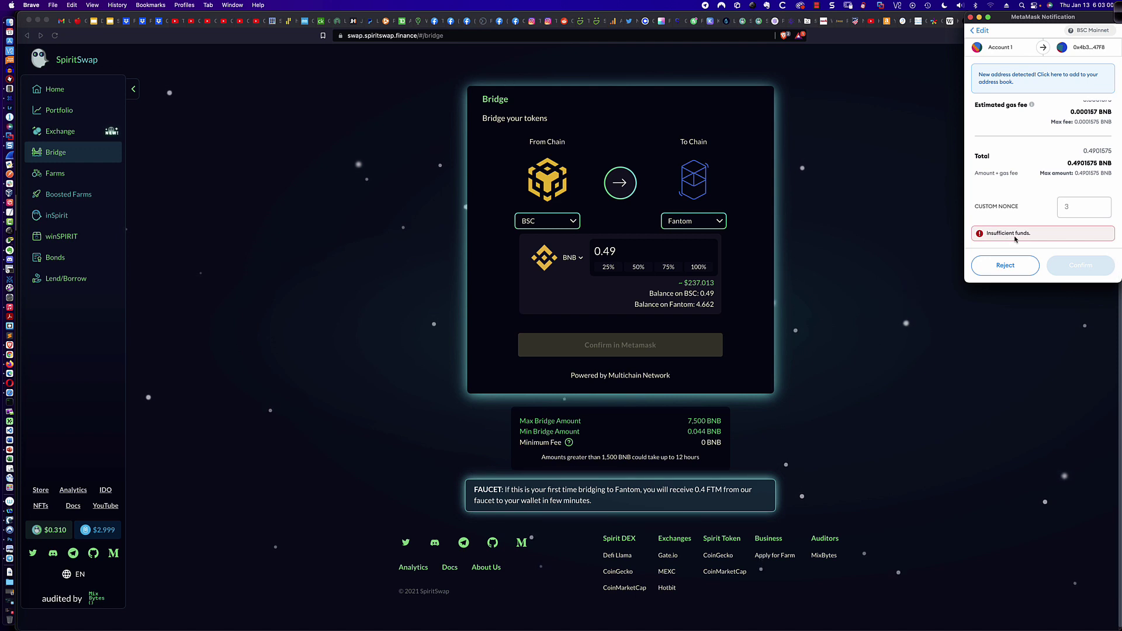
{"action": "left_click", "coordinate": [1006, 265]}
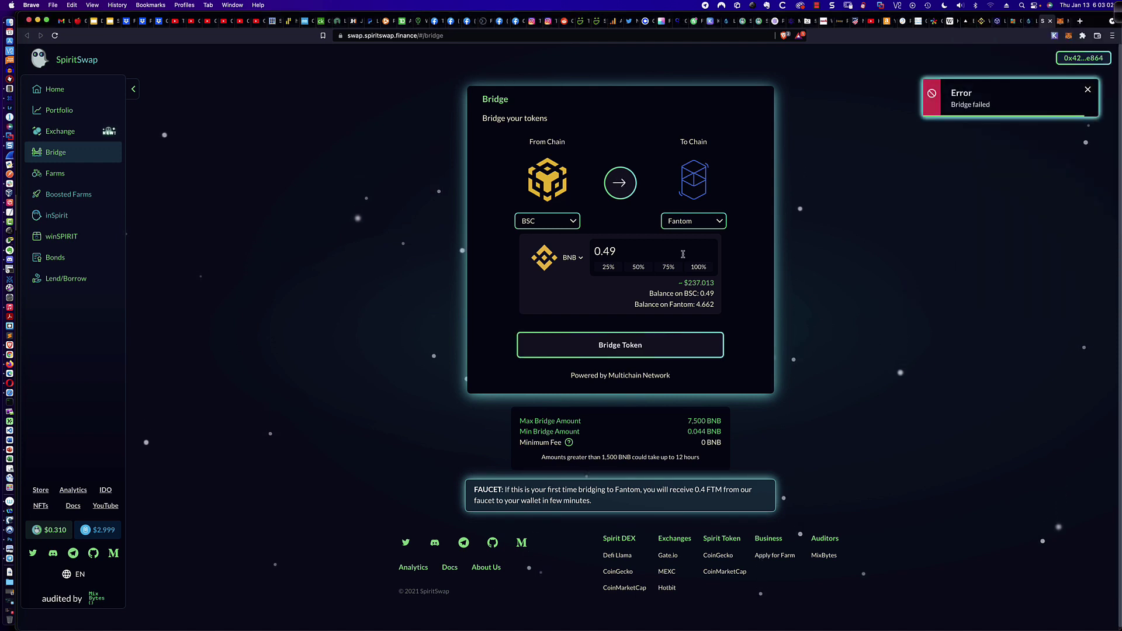
Change the bridge amount to 0.48 BNB, submit it, and confirm the transaction in MetaMask.
{"action": "key", "text": "BackSpace"}
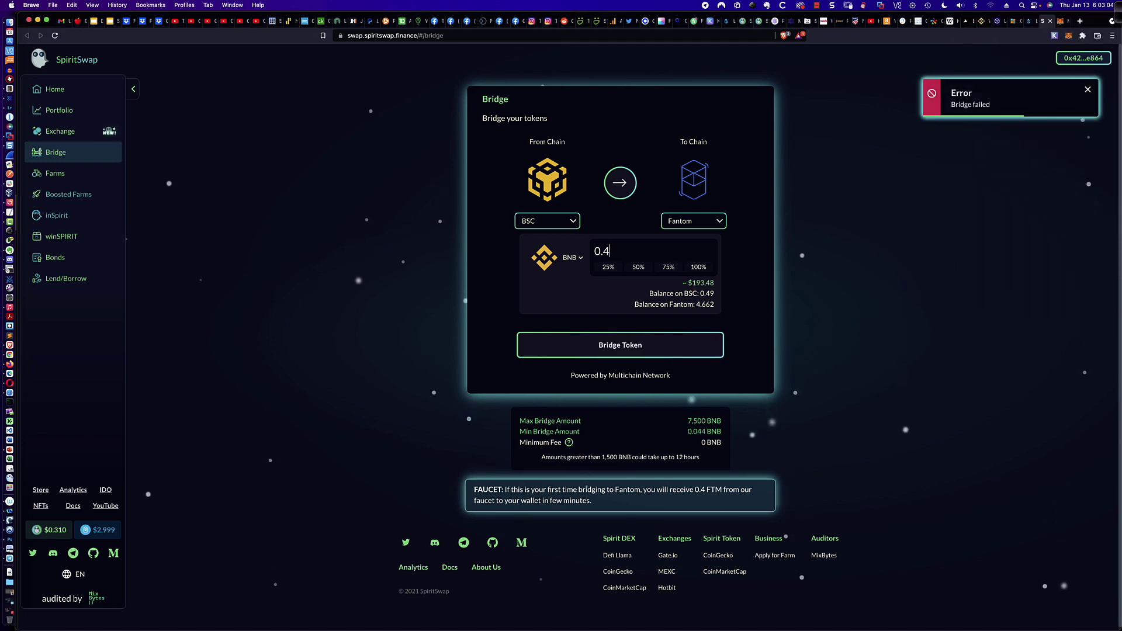
{"action": "type", "text": "8"}
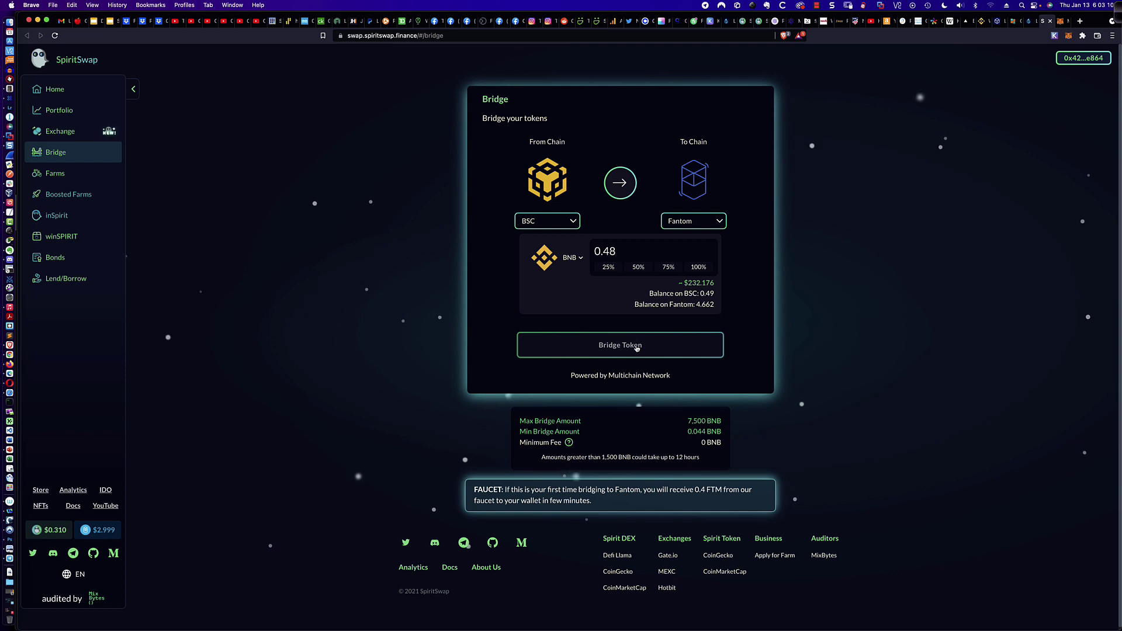
{"action": "left_click", "coordinate": [637, 348]}
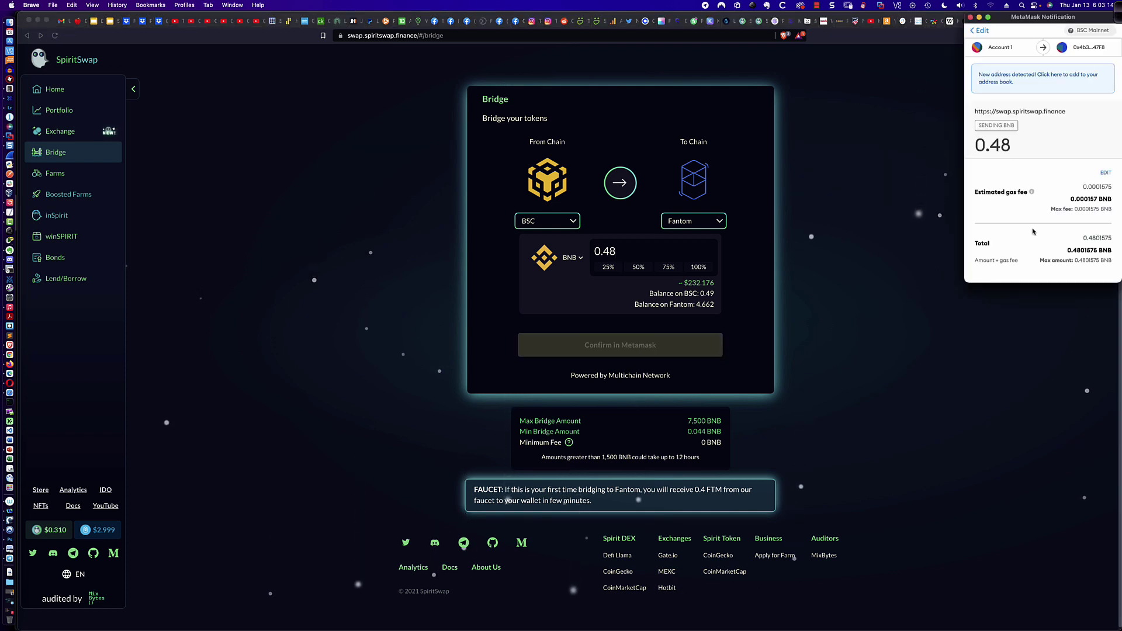
{"action": "scroll", "coordinate": [1033, 231], "scroll_direction": "down", "scroll_amount": 2}
{"action": "scroll", "coordinate": [1033, 232], "scroll_direction": "down", "scroll_amount": 1}
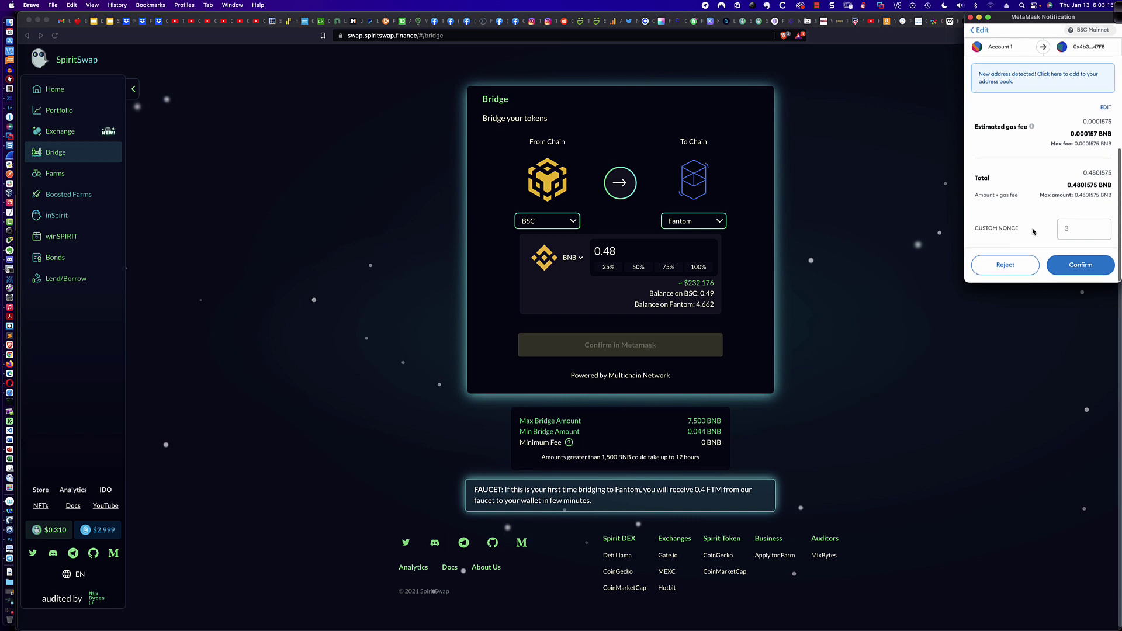
{"action": "left_click", "coordinate": [1079, 267]}
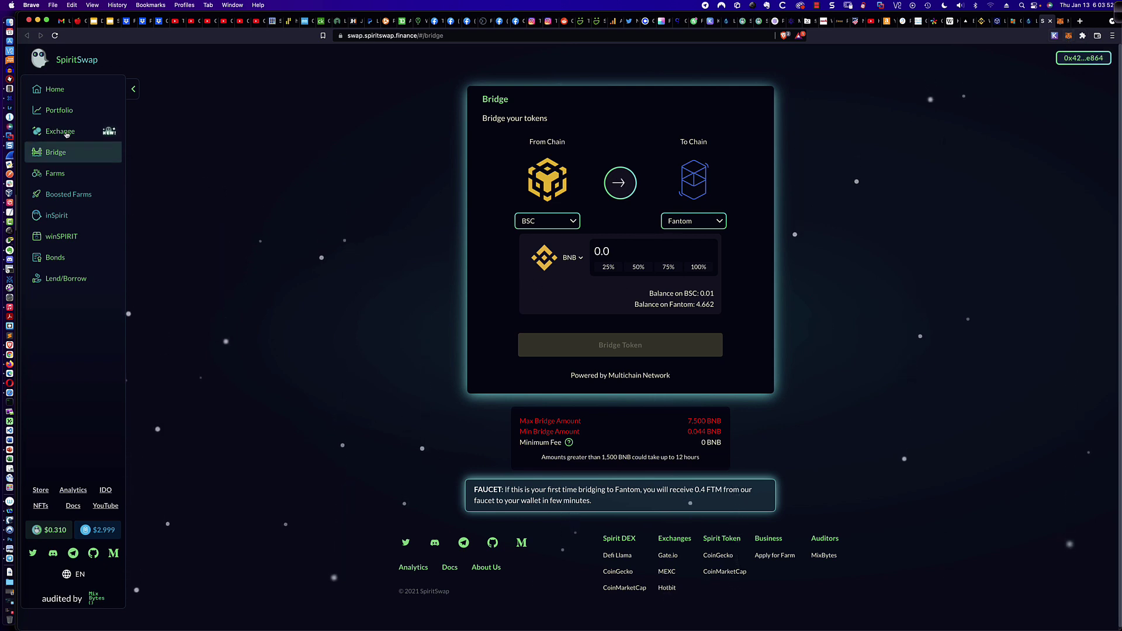
Open the Portfolio page and let MetaMask switch to Fantom Opera Mainnet.
{"action": "left_click", "coordinate": [55, 109]}
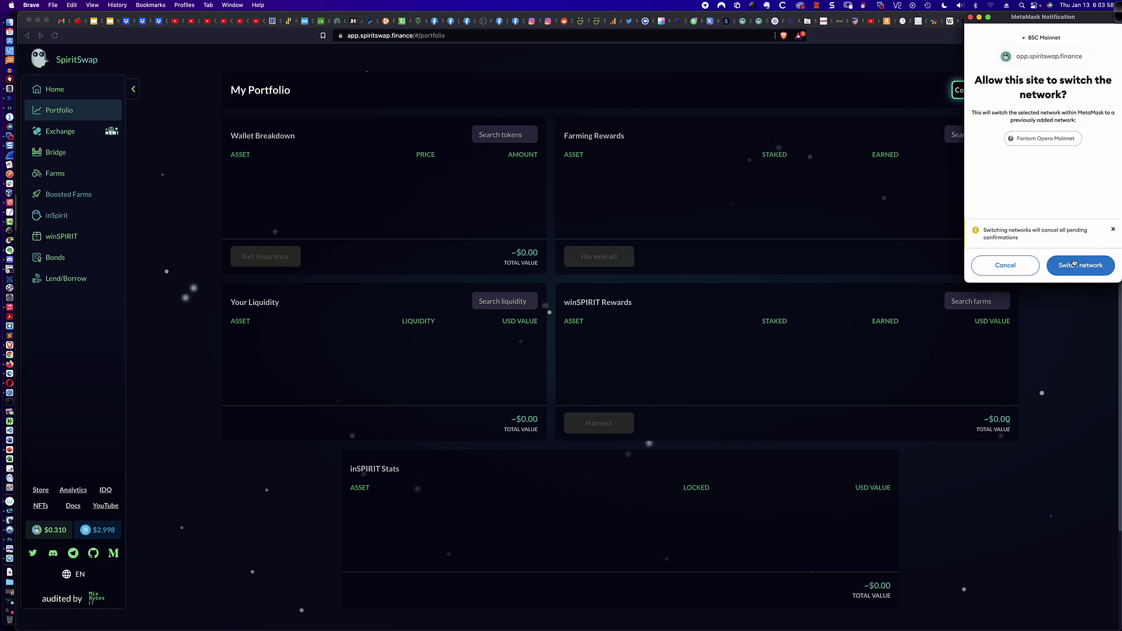
{"action": "left_click", "coordinate": [1073, 266]}
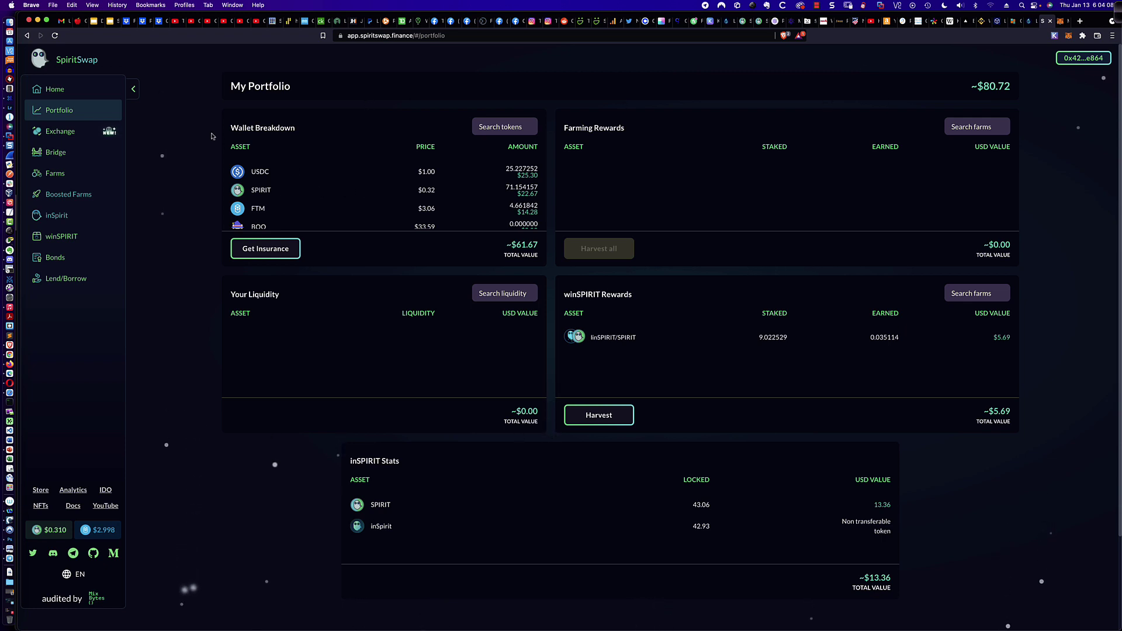
Reload the portfolio page twice to refresh the Fantom balances.
{"action": "left_click", "coordinate": [55, 36]}
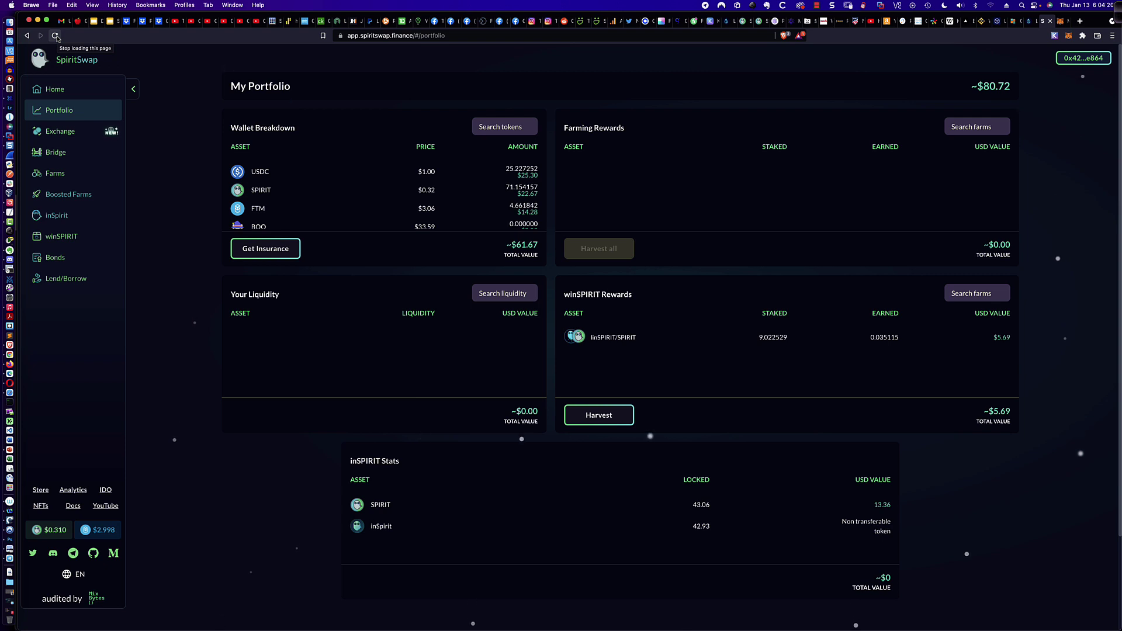
{"action": "left_click", "coordinate": [56, 36]}
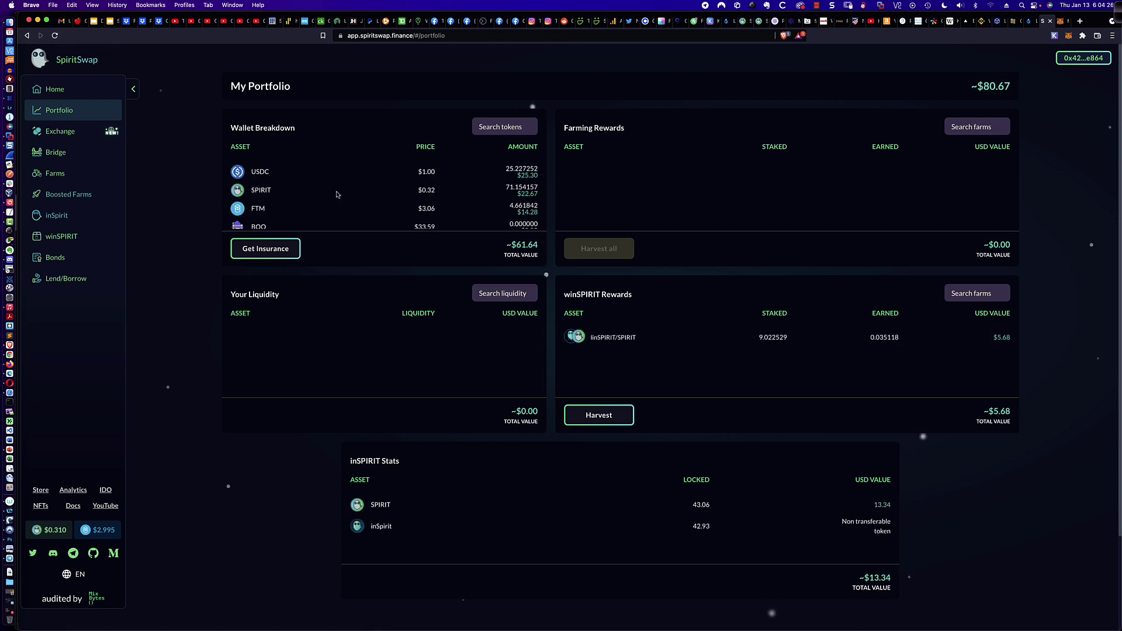
{"action": "scroll", "coordinate": [337, 195], "scroll_direction": "up", "scroll_amount": 1}
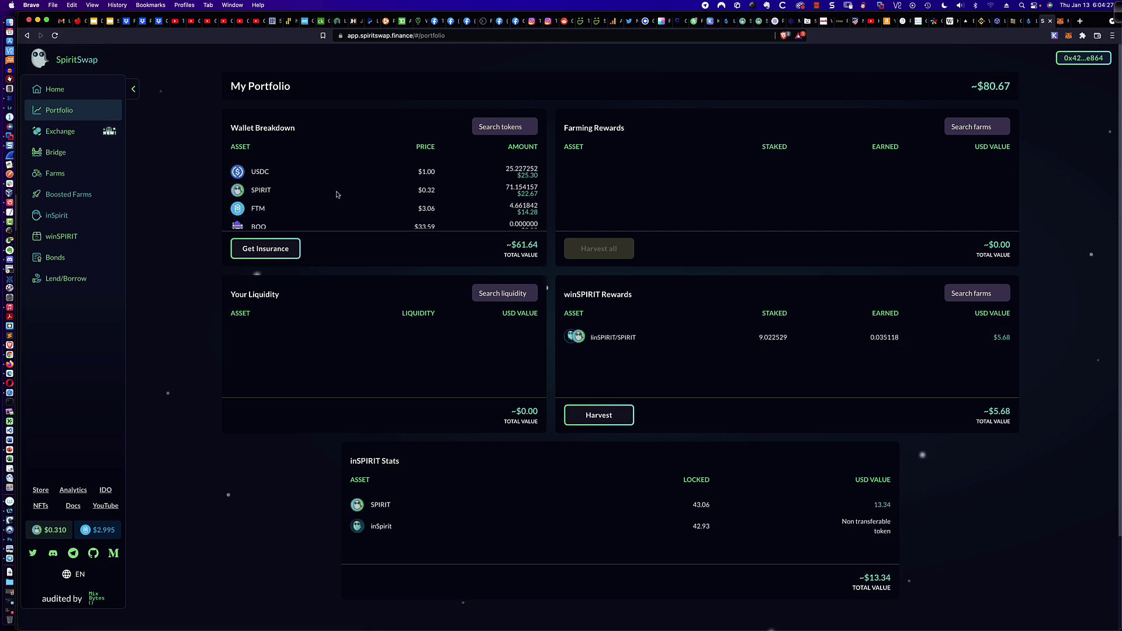
Scroll through MetaMask's Fantom assets to confirm BNB is still 0, then close the wallet.
{"action": "left_click", "coordinate": [1069, 37]}
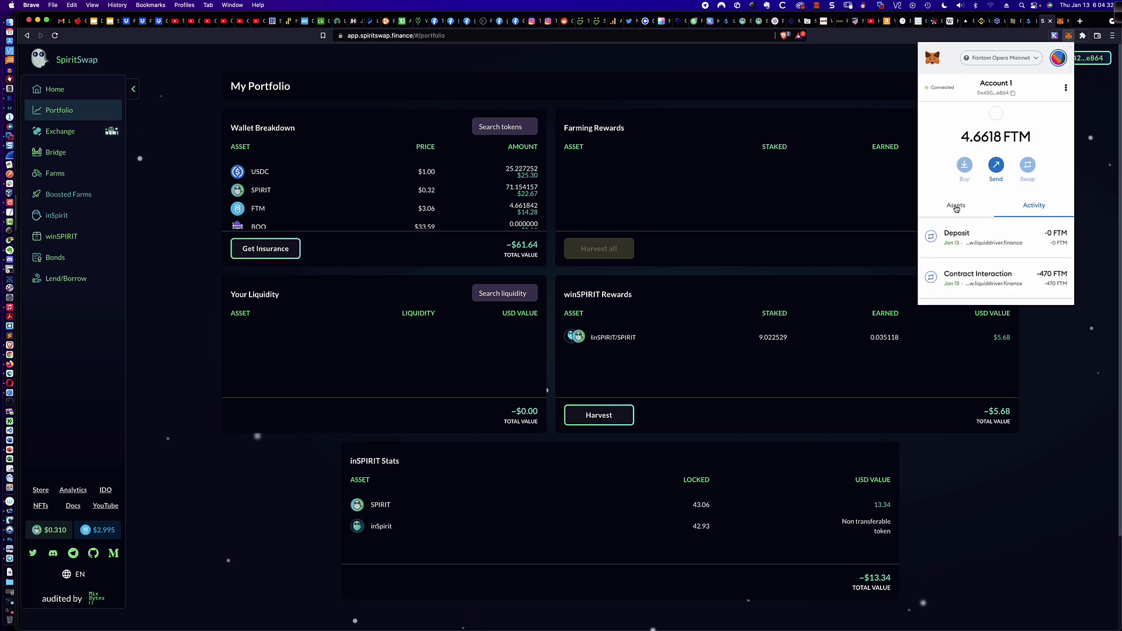
{"action": "left_click", "coordinate": [957, 208]}
{"action": "scroll", "coordinate": [1022, 228], "scroll_direction": "down", "scroll_amount": 5}
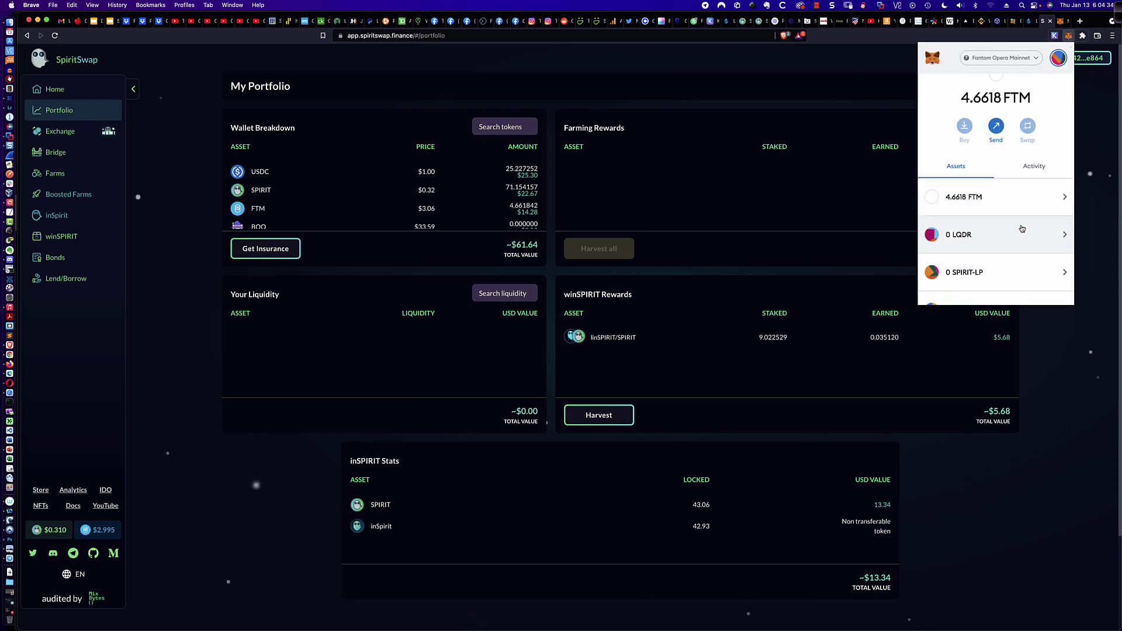
{"action": "scroll", "coordinate": [1022, 228], "scroll_direction": "down", "scroll_amount": 3}
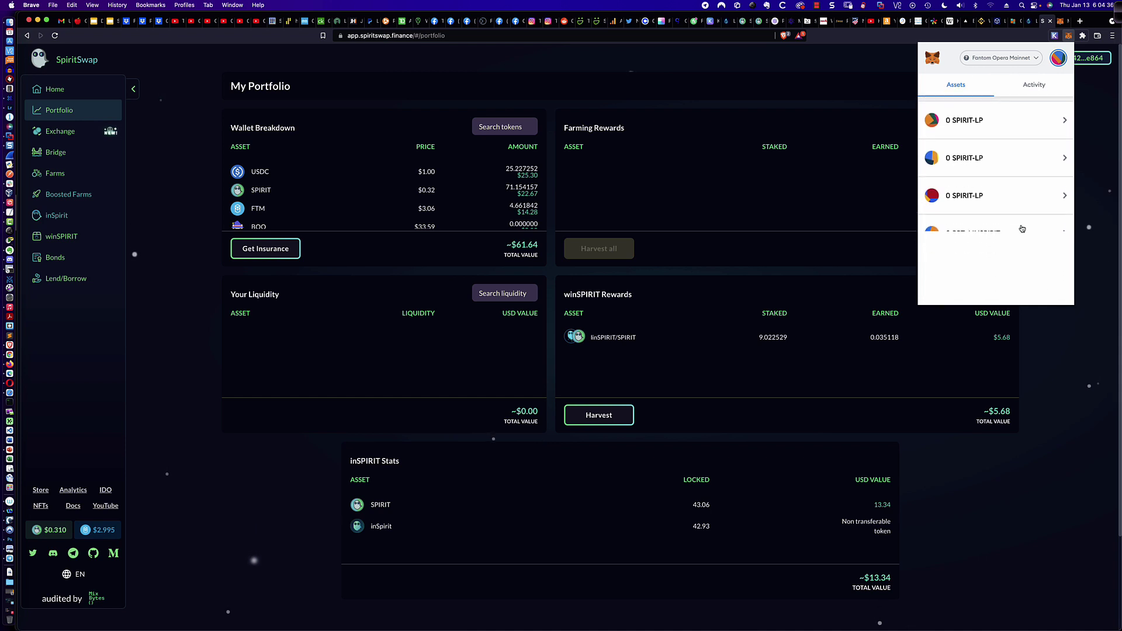
{"action": "scroll", "coordinate": [1023, 229], "scroll_direction": "down", "scroll_amount": 4}
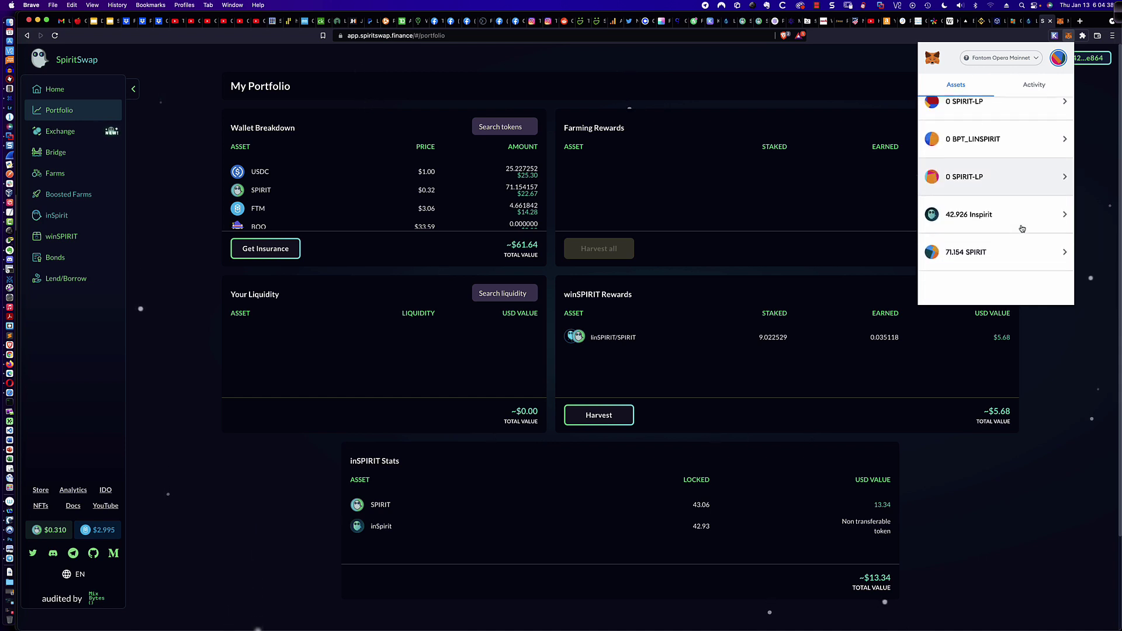
{"action": "scroll", "coordinate": [1022, 228], "scroll_direction": "down", "scroll_amount": 5}
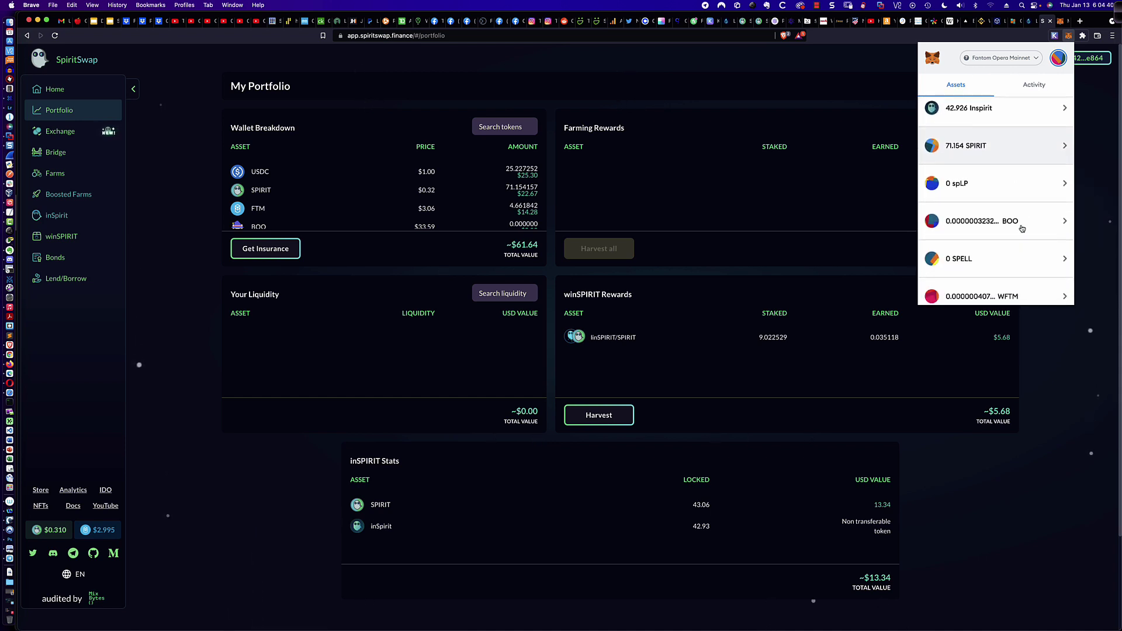
{"action": "scroll", "coordinate": [1022, 228], "scroll_direction": "down", "scroll_amount": 5}
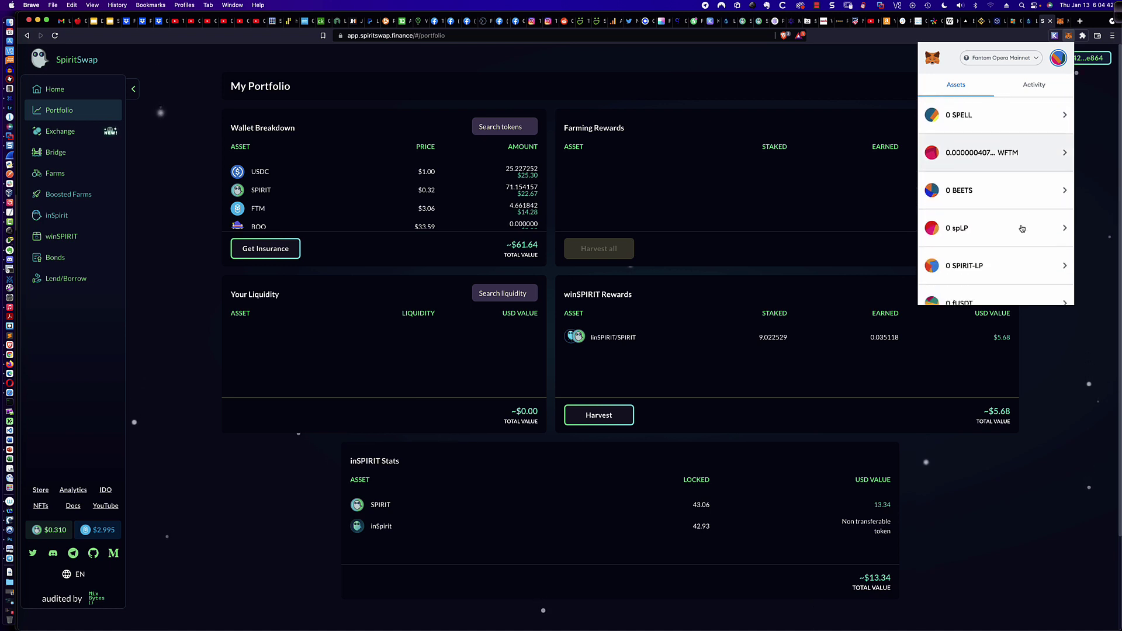
{"action": "scroll", "coordinate": [1022, 228], "scroll_direction": "down", "scroll_amount": 5}
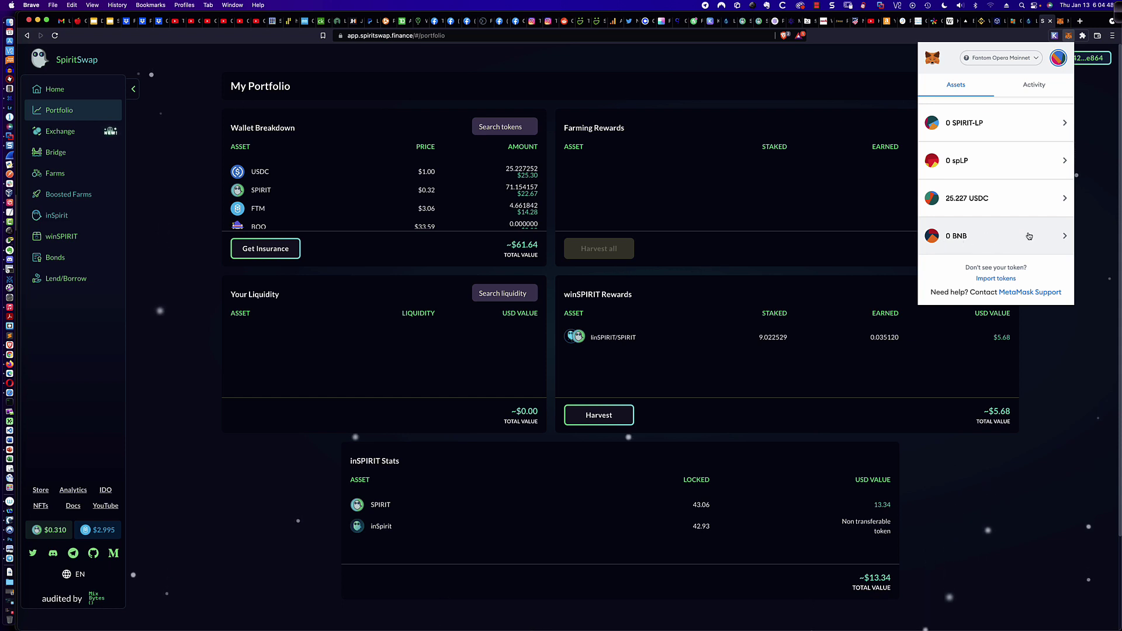
{"action": "left_click", "coordinate": [1085, 225]}
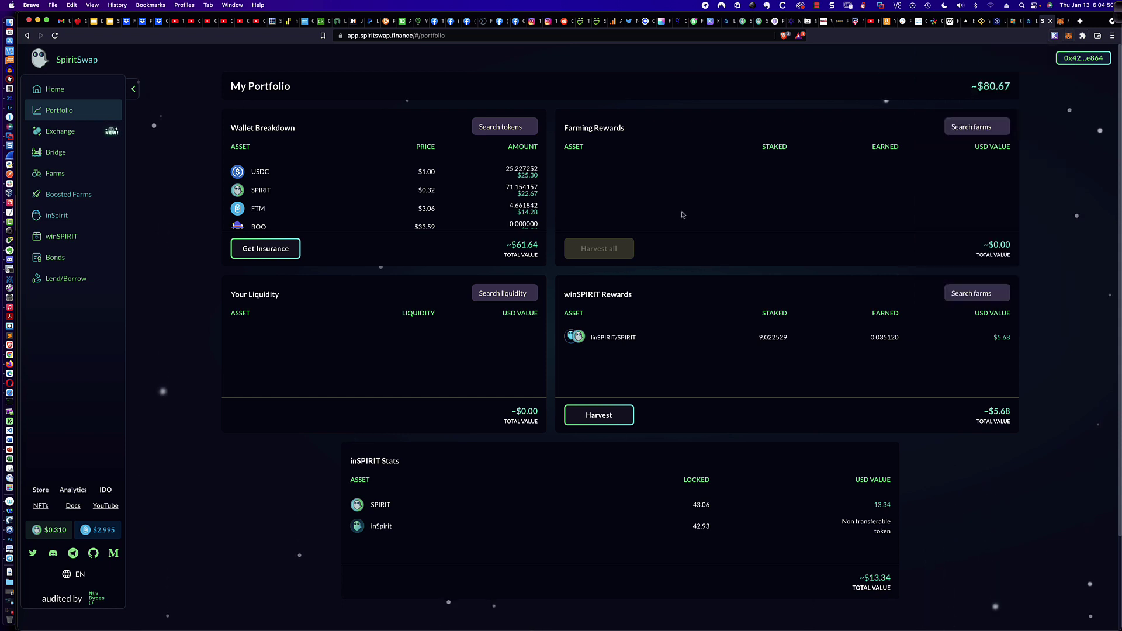
Reload the portfolio so the bridged 0.48 BNB appears, then go to the Exchange page.
{"action": "left_click", "coordinate": [56, 36]}
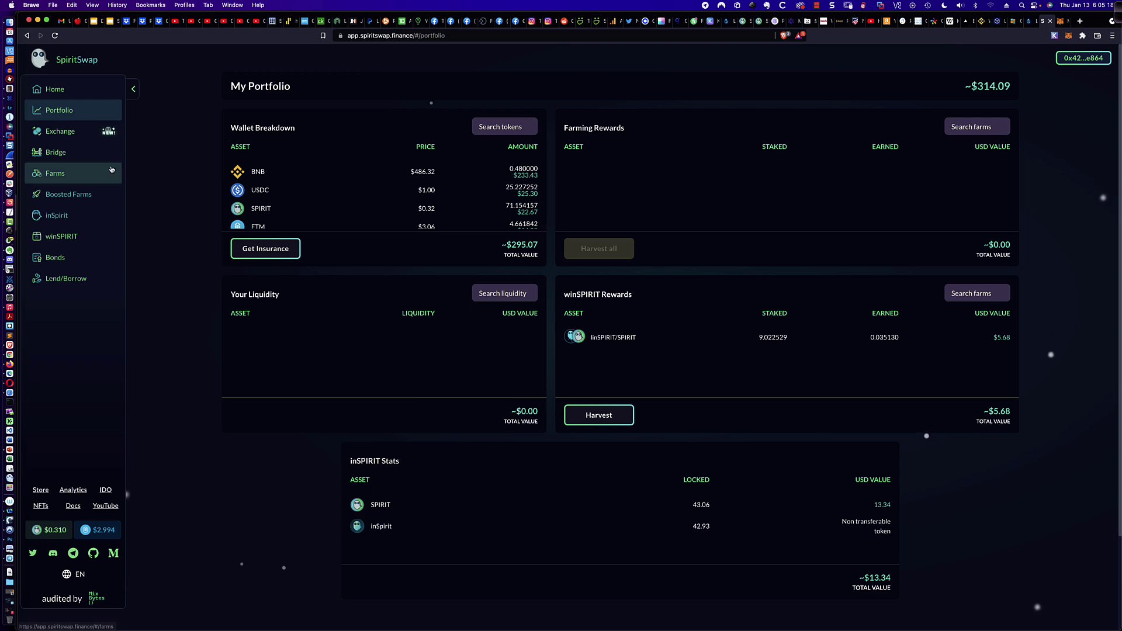
{"action": "left_click", "coordinate": [55, 137]}
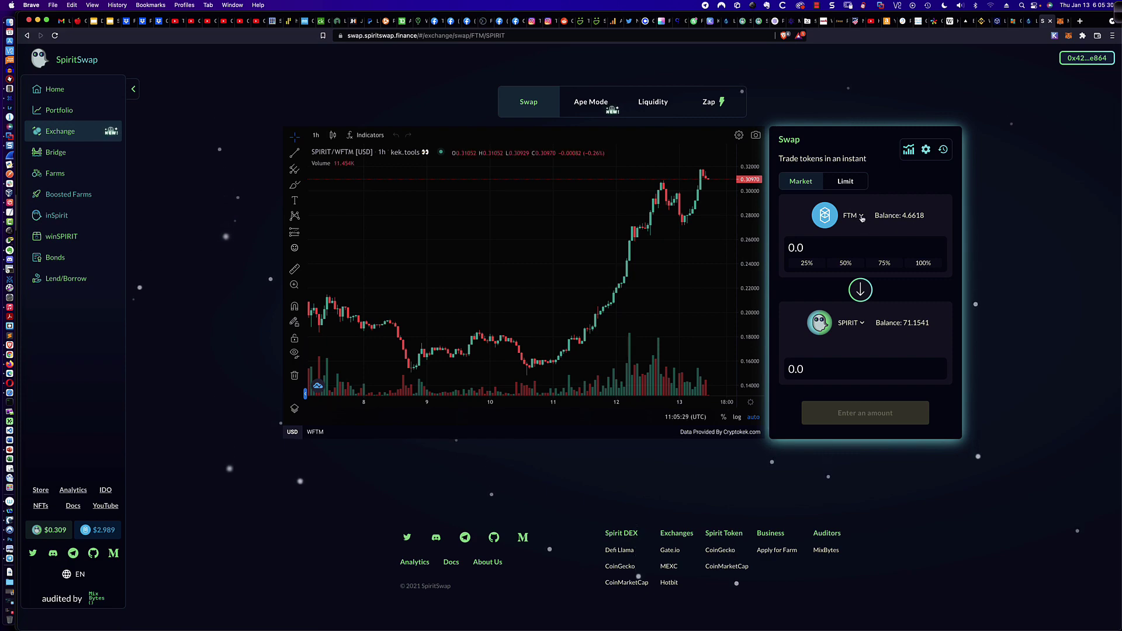
Set BNB as the token to sell, using the full 0.48 BNB balance.
{"action": "left_click", "coordinate": [861, 216]}
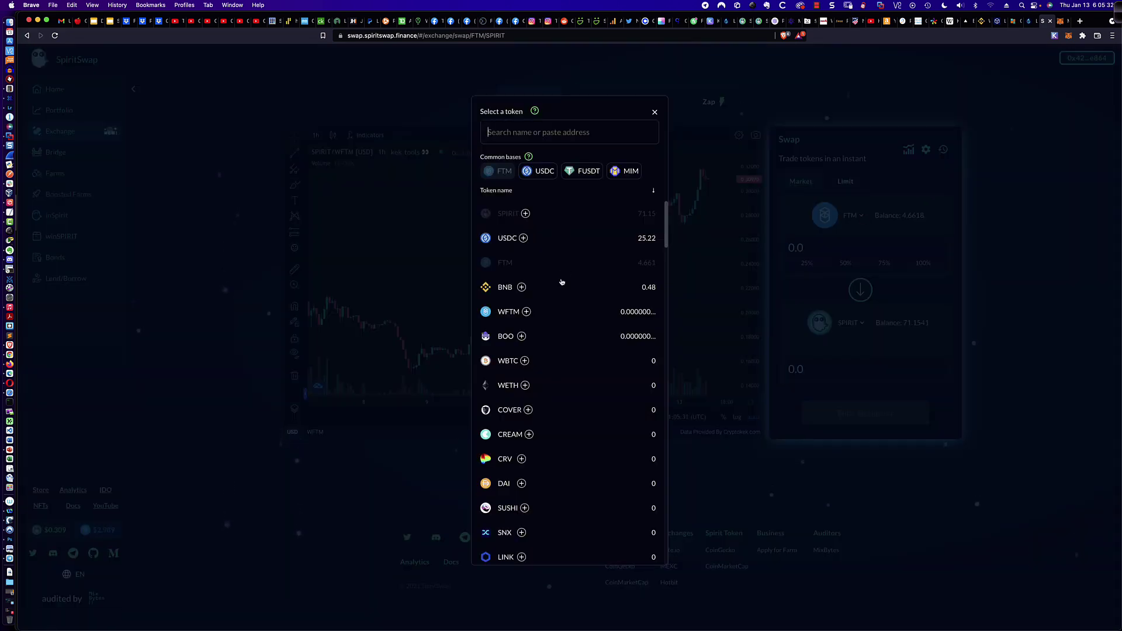
{"action": "left_click", "coordinate": [505, 287]}
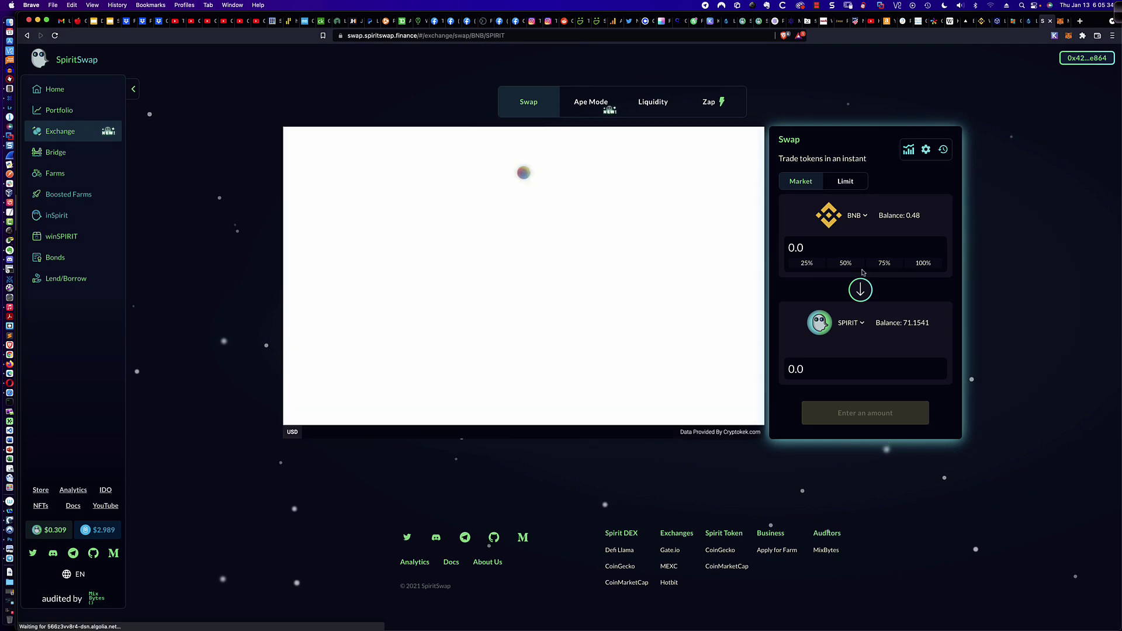
{"action": "left_click", "coordinate": [927, 264]}
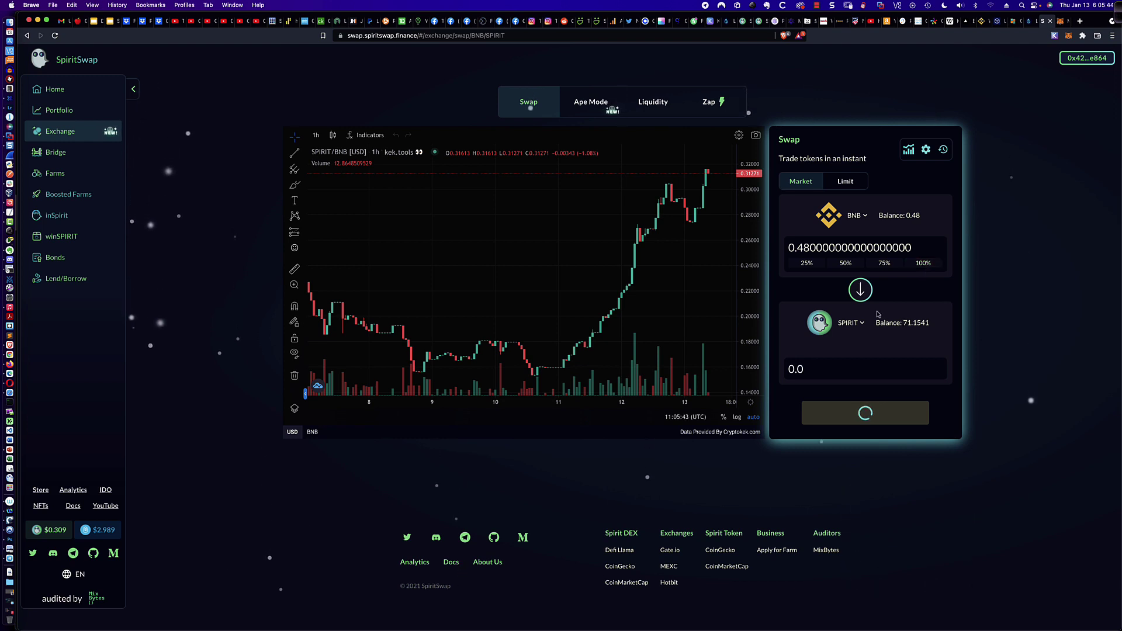
Choose FTM as the token to receive, quoting 76.5372 FTM.
{"action": "left_click", "coordinate": [845, 323]}
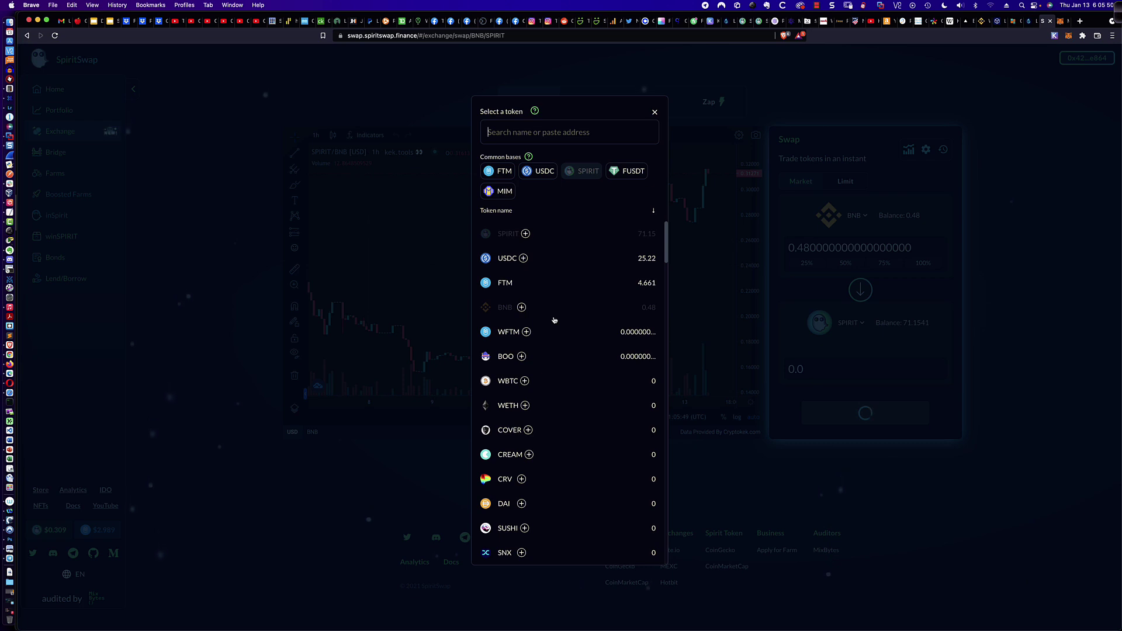
{"action": "scroll", "coordinate": [554, 319], "scroll_direction": "down", "scroll_amount": 10}
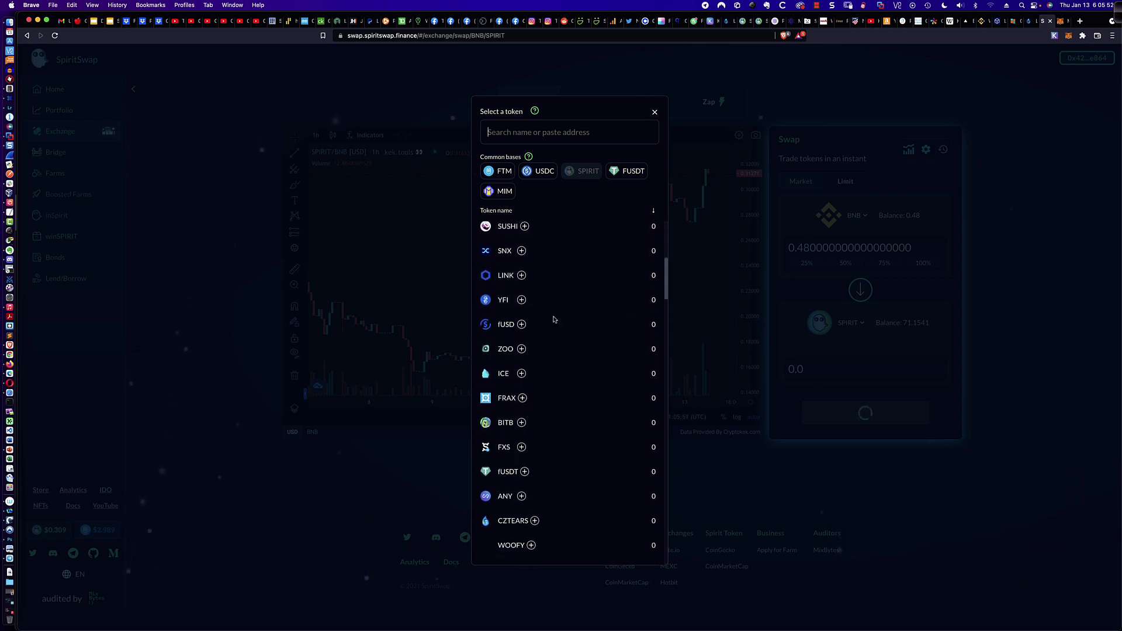
{"action": "scroll", "coordinate": [555, 320], "scroll_direction": "down", "scroll_amount": 8}
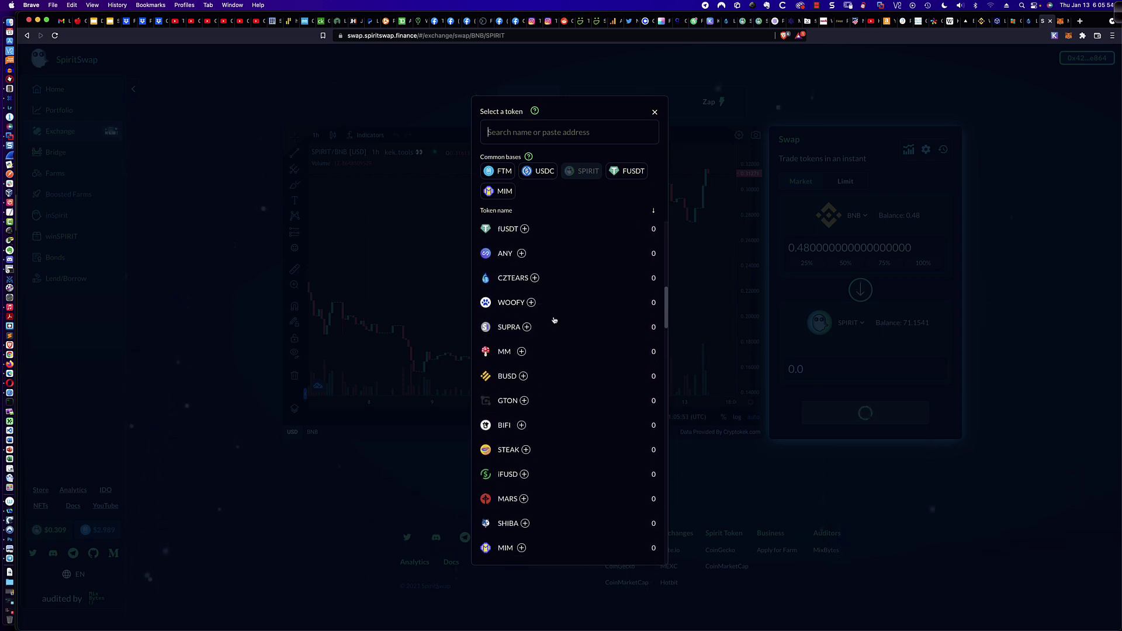
{"action": "scroll", "coordinate": [554, 320], "scroll_direction": "up", "scroll_amount": 15}
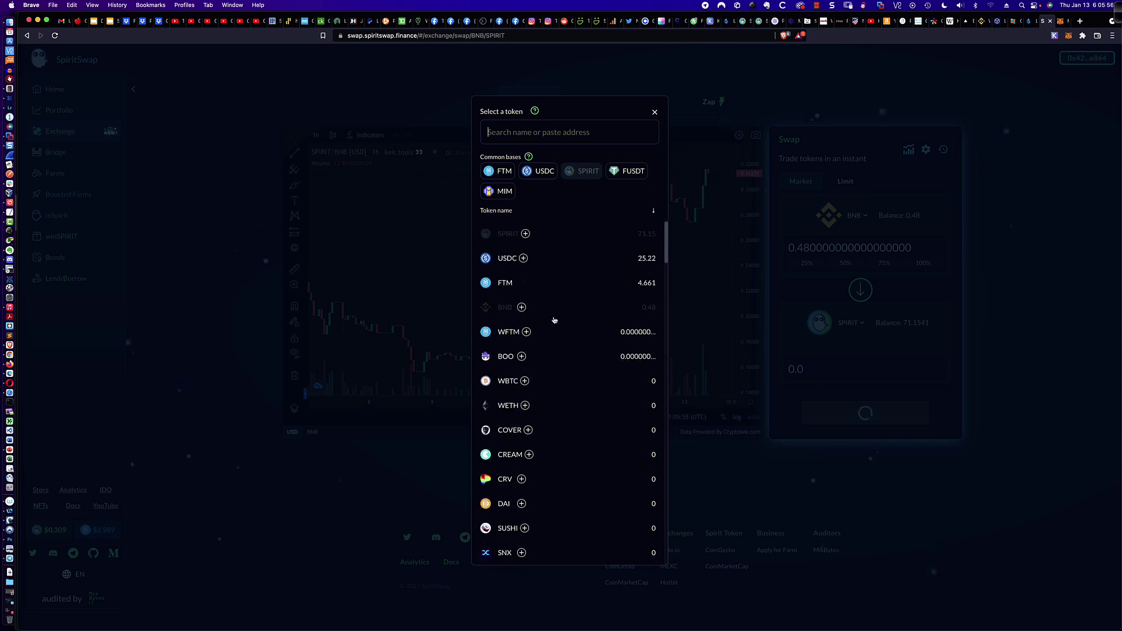
{"action": "left_click", "coordinate": [500, 171]}
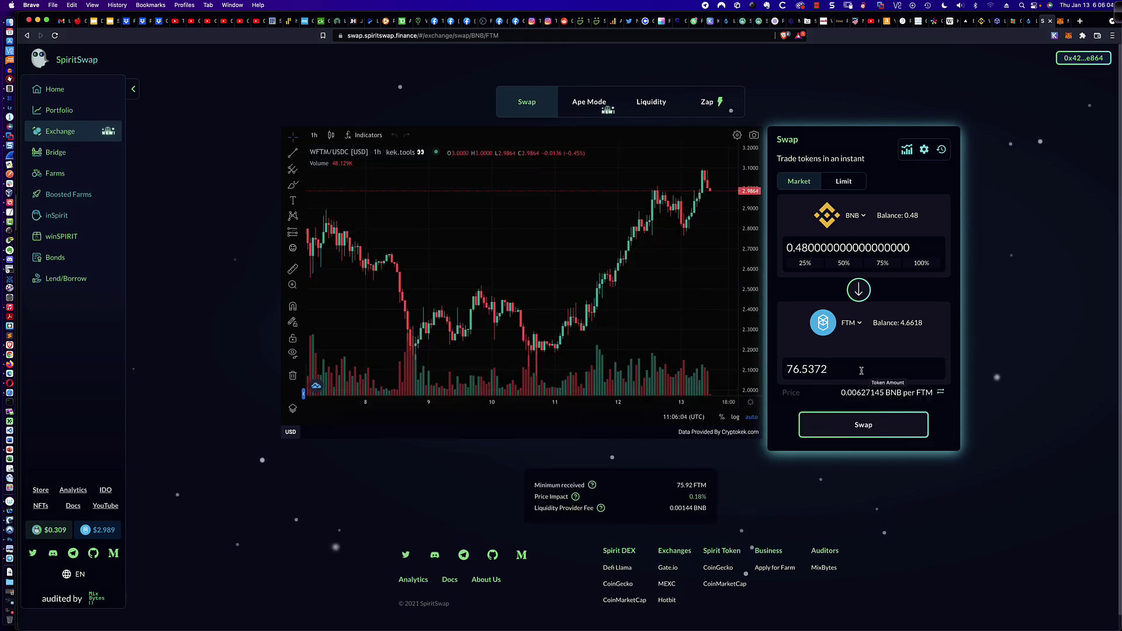
Submit and confirm the 0.48 BNB to FTM swap, then approve it in MetaMask.
{"action": "left_click", "coordinate": [873, 430]}
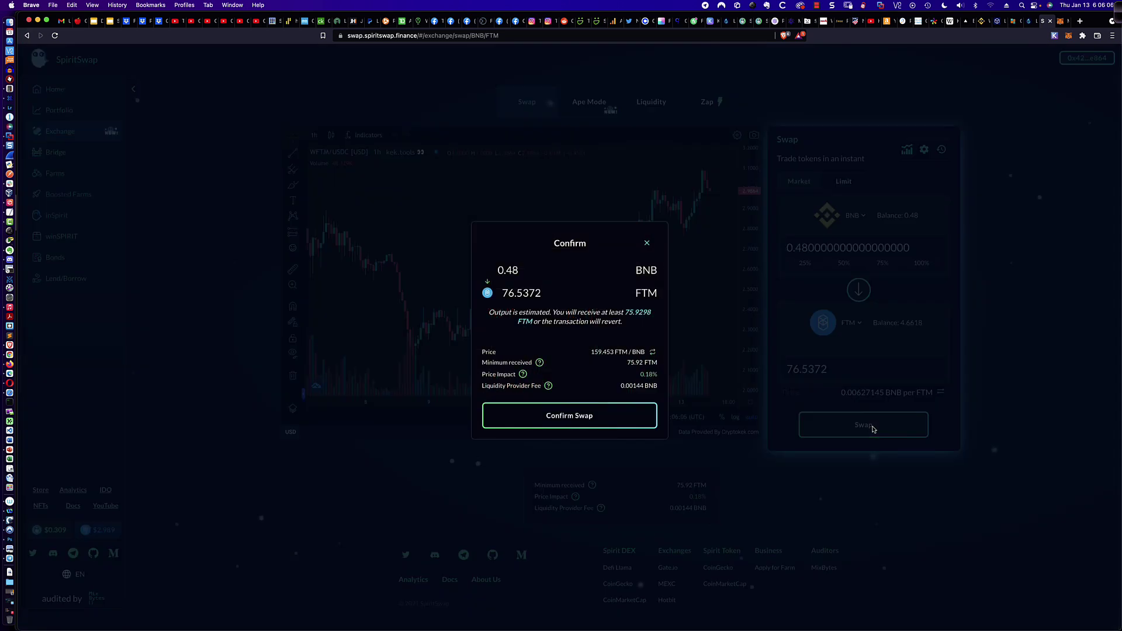
{"action": "left_click", "coordinate": [583, 429]}
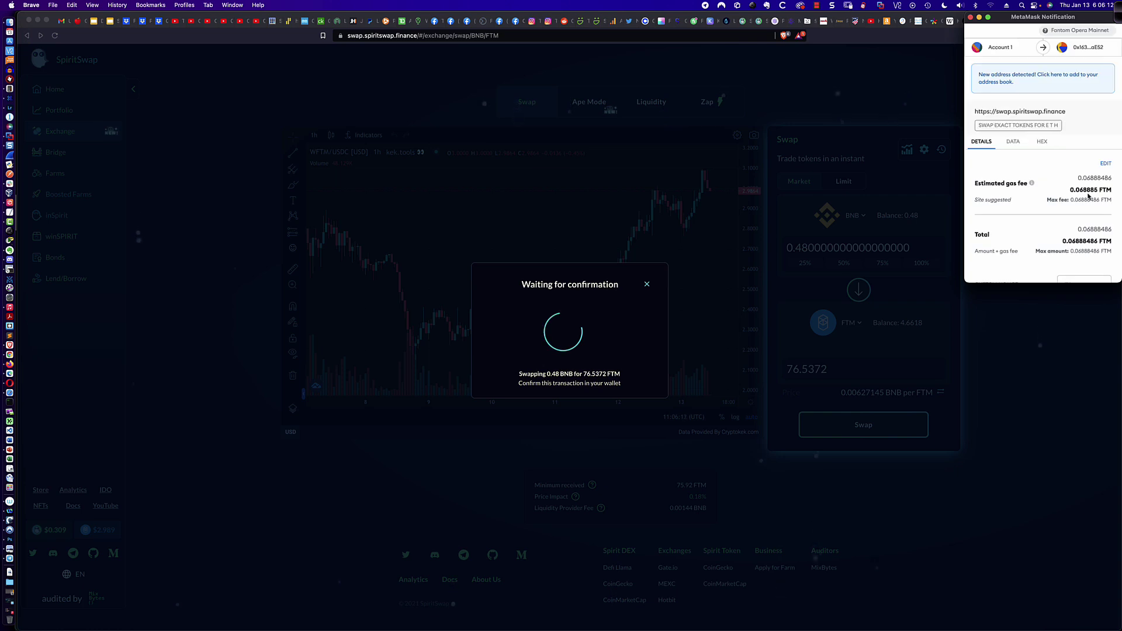
{"action": "scroll", "coordinate": [1085, 197], "scroll_direction": "down", "scroll_amount": 2}
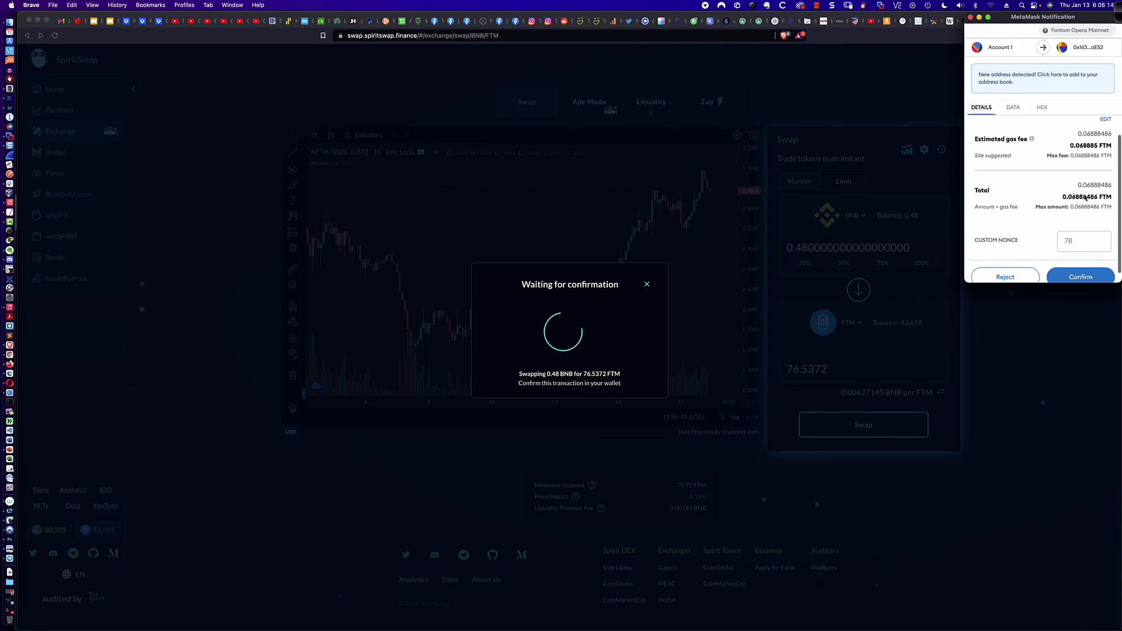
{"action": "left_click", "coordinate": [1081, 266]}
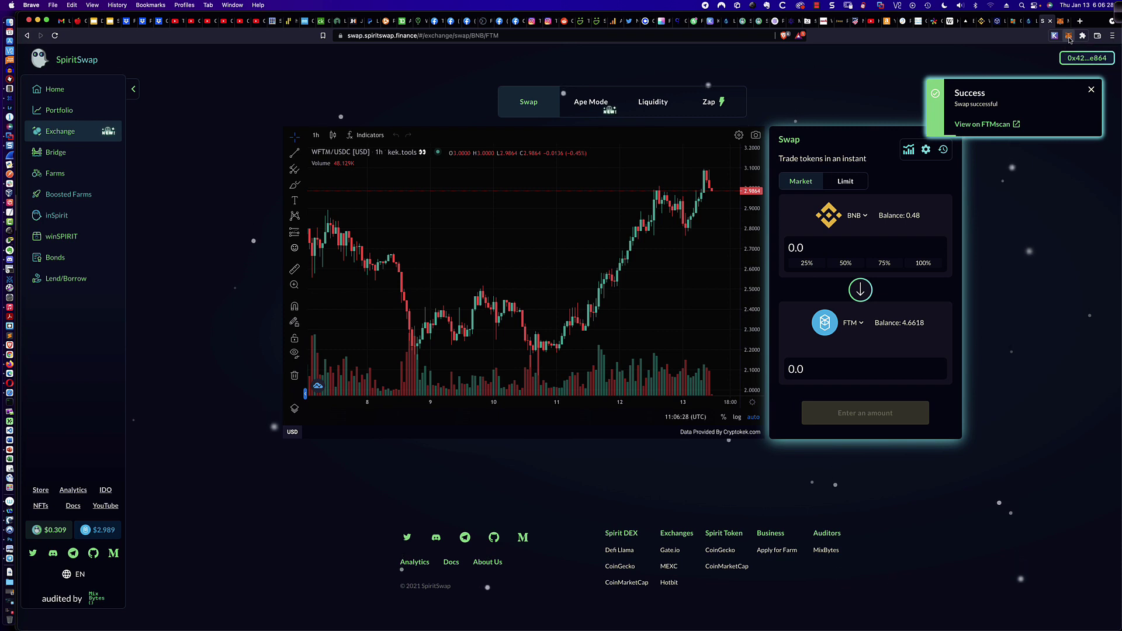
Check MetaMask's token balances and swap activity showing 81.2225 FTM and no BNB.
{"action": "left_click", "coordinate": [1069, 36]}
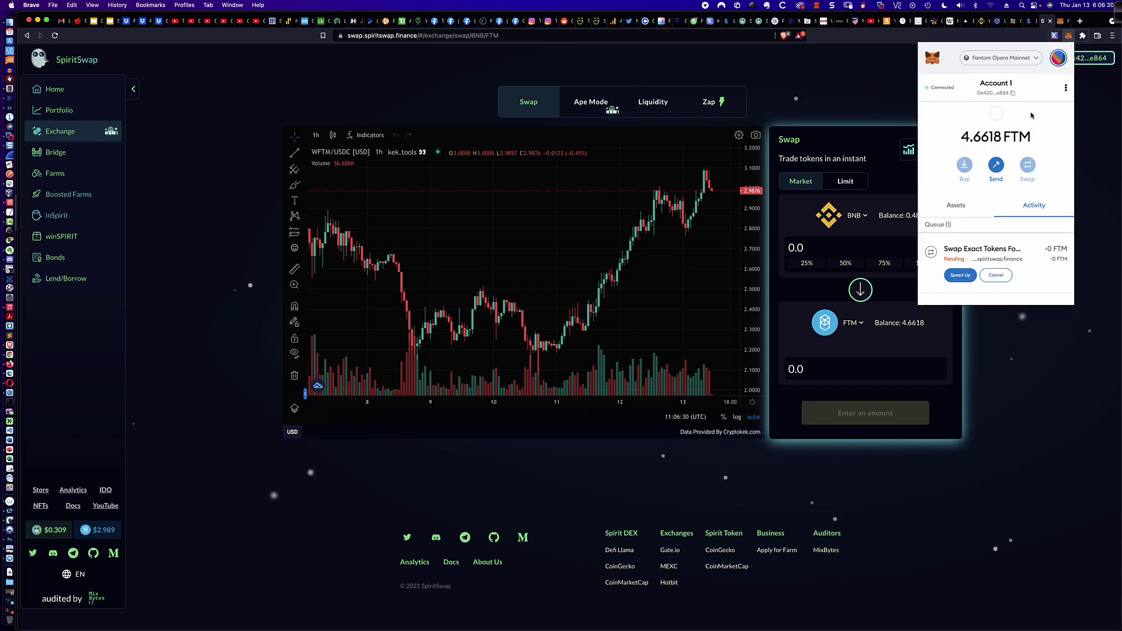
{"action": "left_click", "coordinate": [956, 206]}
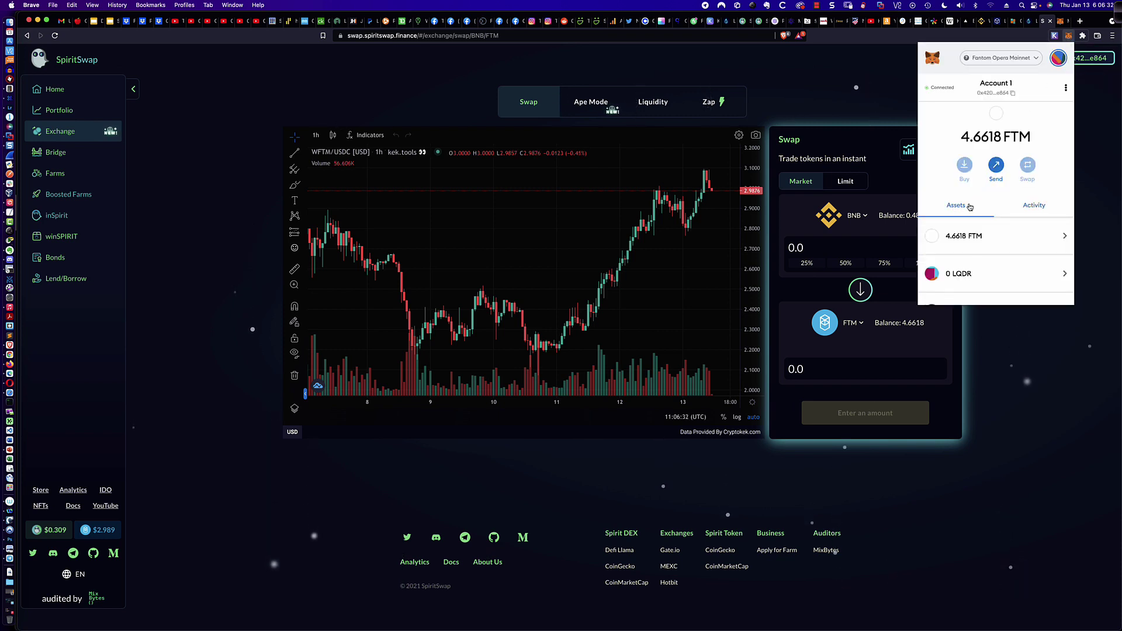
{"action": "left_click", "coordinate": [1035, 206]}
{"action": "left_click", "coordinate": [954, 207]}
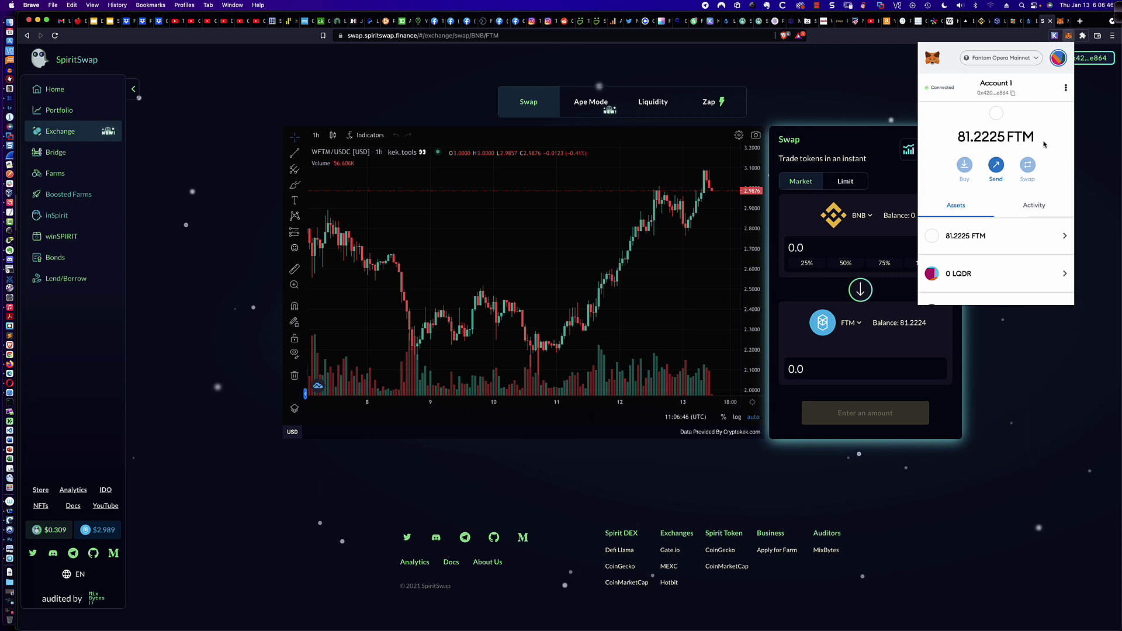
{"action": "left_click", "coordinate": [1080, 142]}
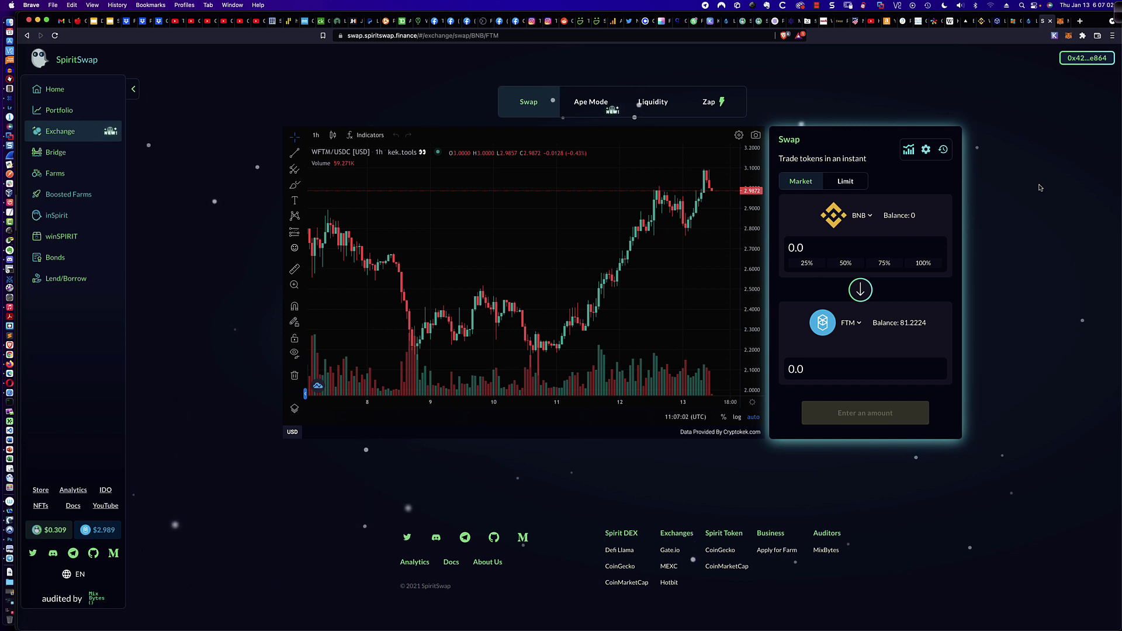
Confirm in MetaMask that the wallet is on Fantom Opera Mainnet.
{"action": "left_click", "coordinate": [1067, 37]}
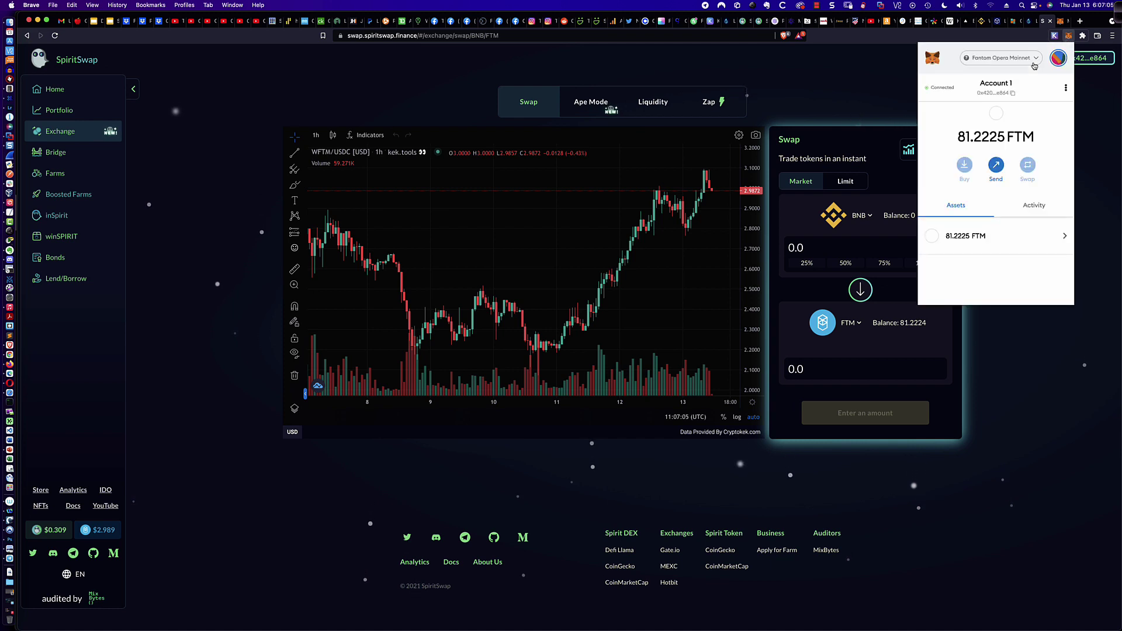
{"action": "left_click", "coordinate": [1002, 59]}
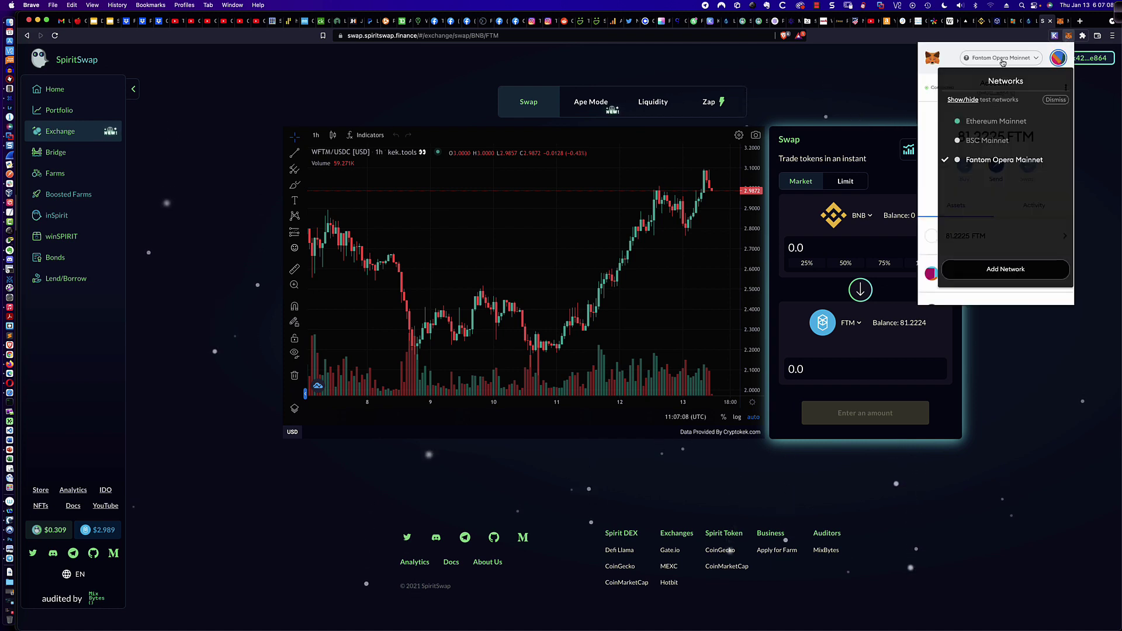
{"action": "left_click", "coordinate": [1095, 96]}
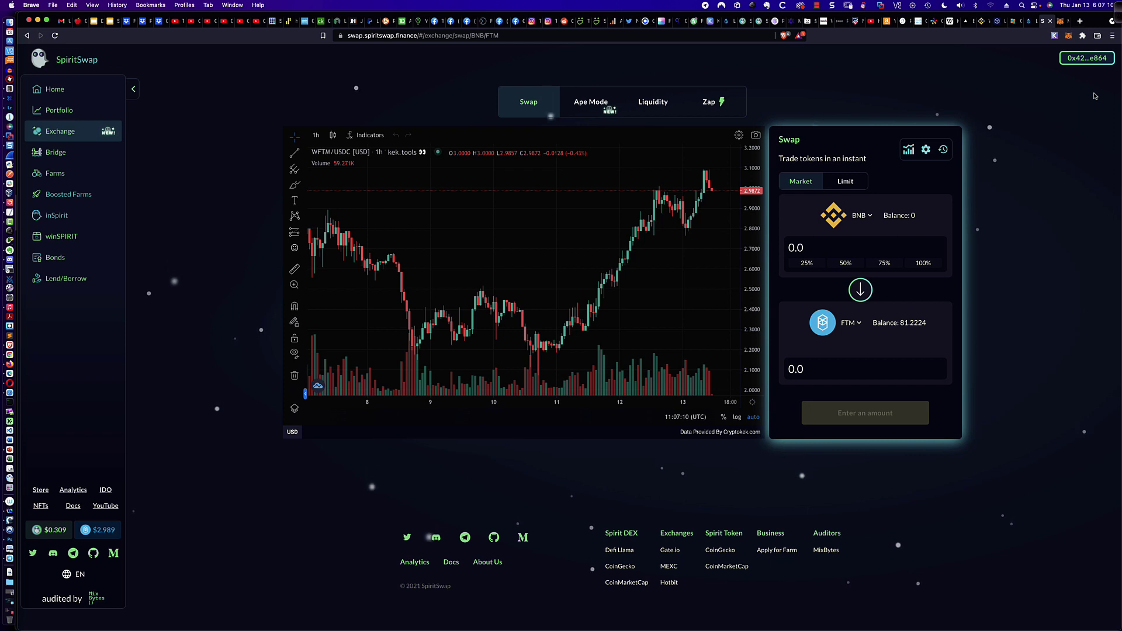